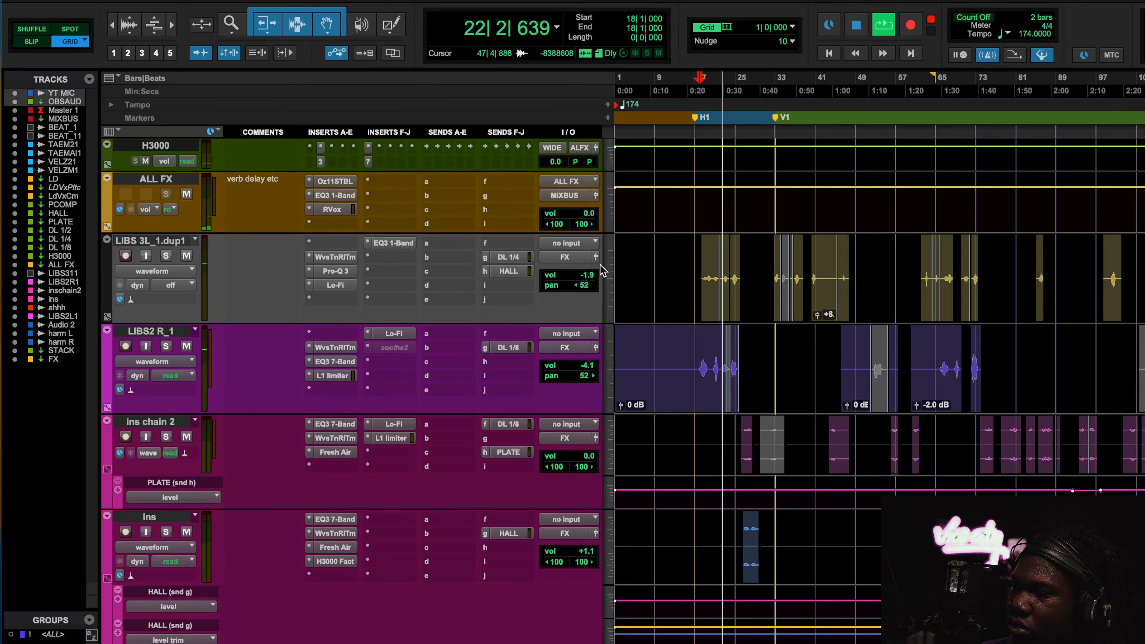
- Look through the session's beat, lead vocal, effects and ad-lib tracks during playback, and stop playback
scroll(602, 270, "up", 15)
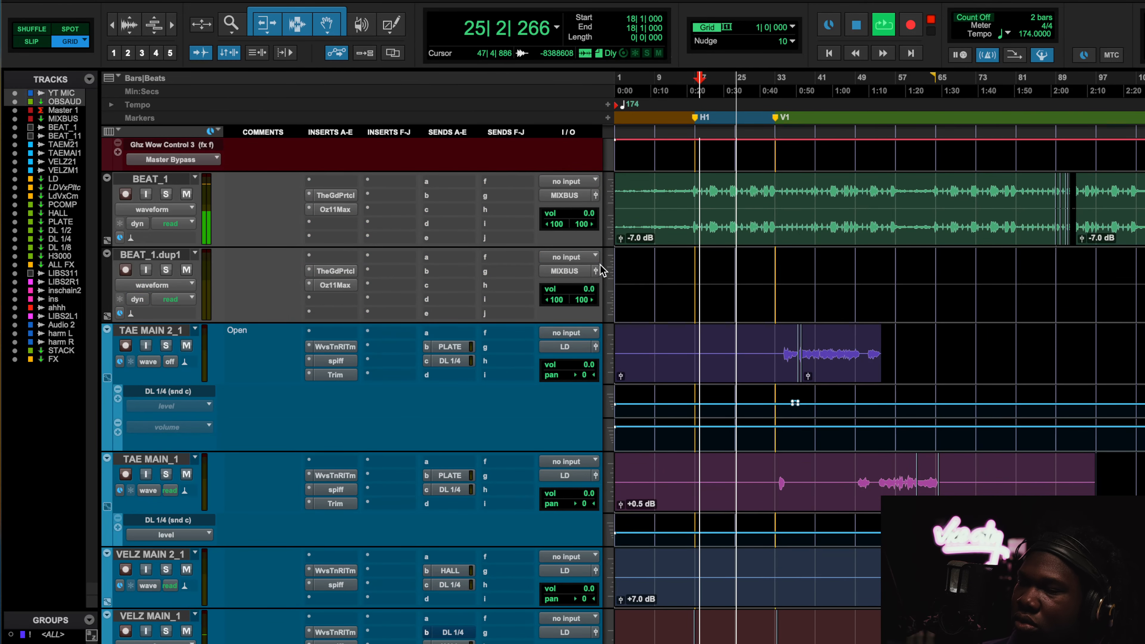
scroll(600, 265, "down", 10)
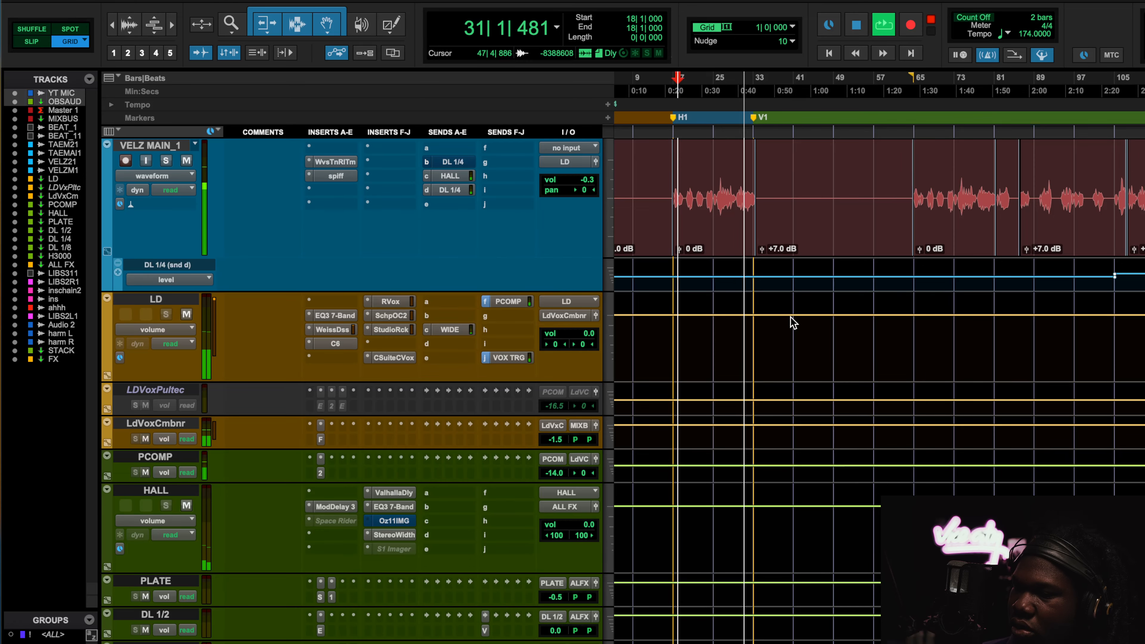
scroll(791, 317, "down", 10)
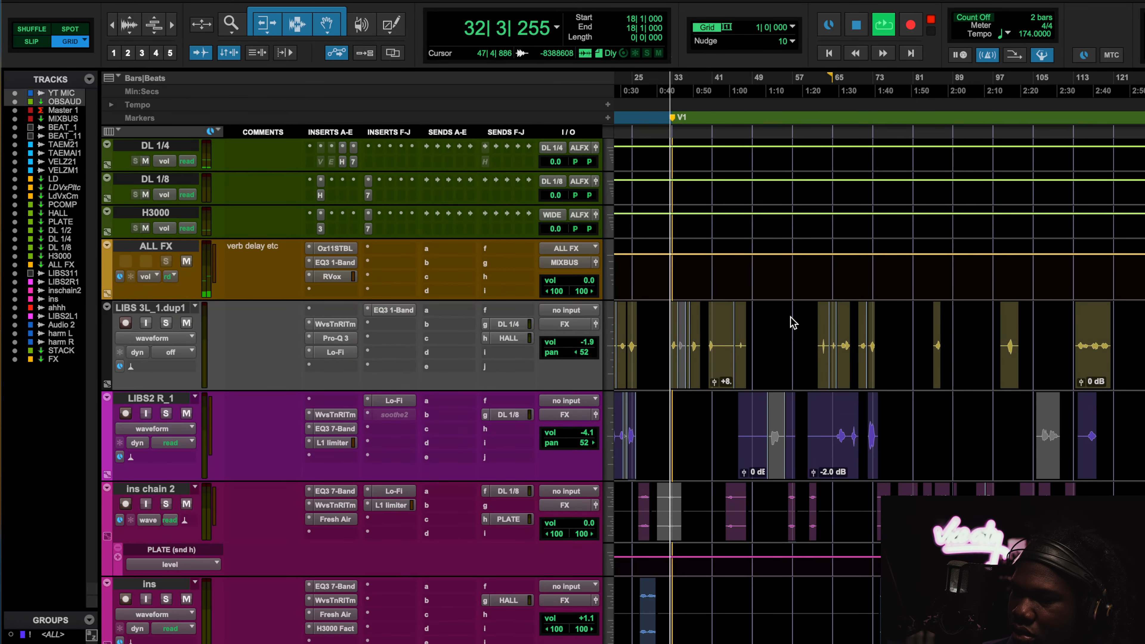
scroll(790, 316, "down", 10)
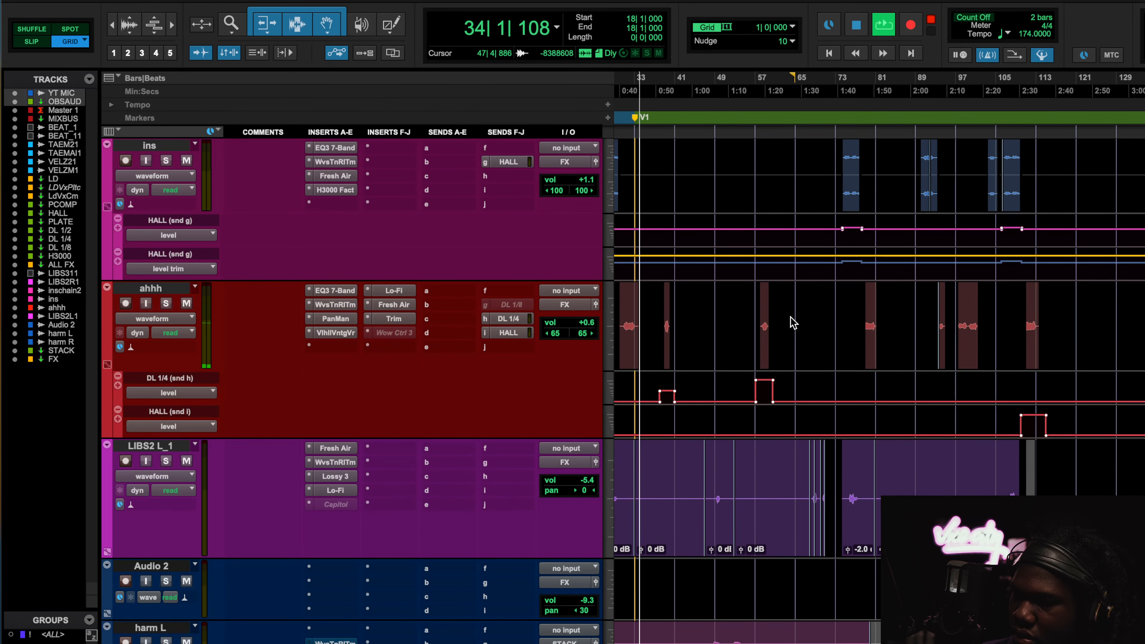
scroll(793, 322, "down", 10)
scroll(793, 322, "up", 14)
scroll(793, 323, "up", 10)
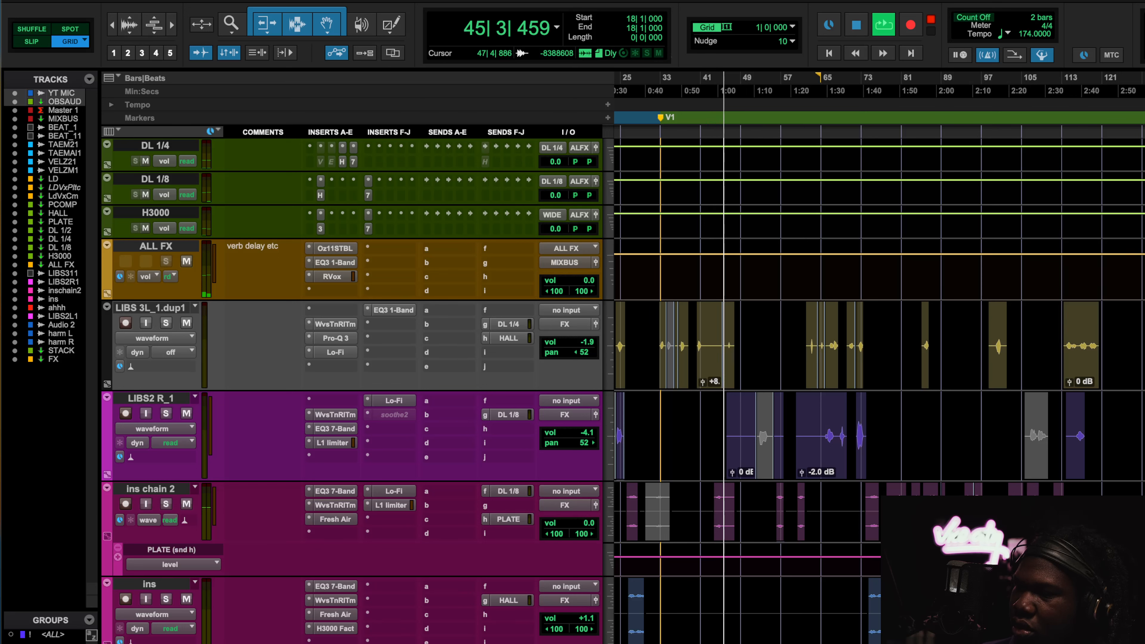
left_click(857, 25)
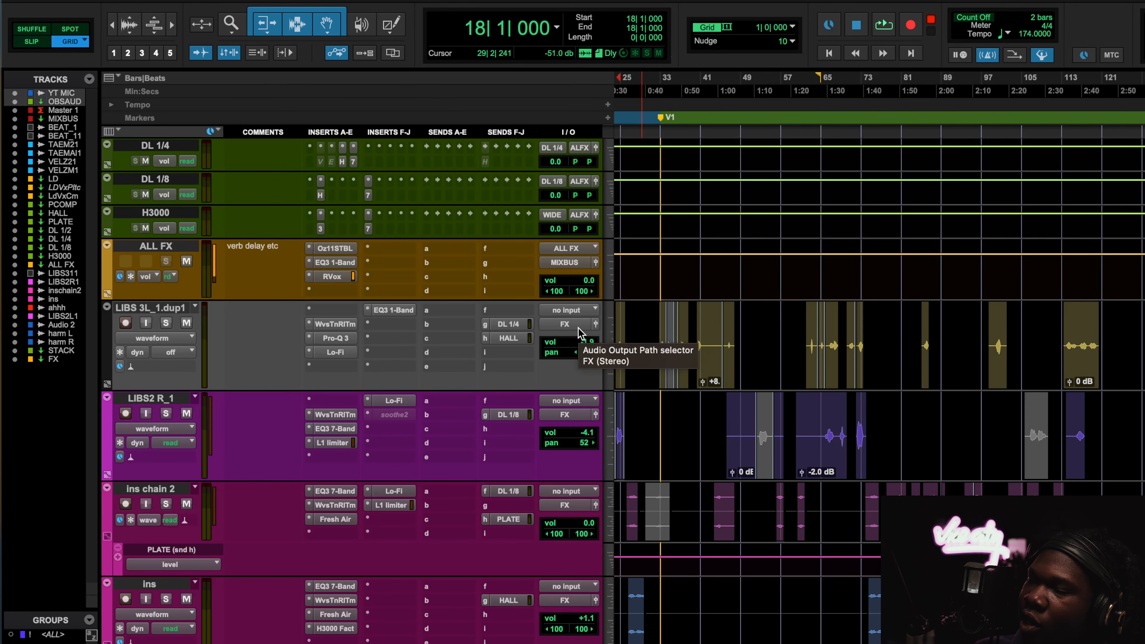
- Compare the mix with the Imager module of Ozone 11 on MIXBUS bypassed and enabled during looped playback, leaving it enabled
scroll(737, 356, "up", 5)
scroll(737, 356, "up", 10)
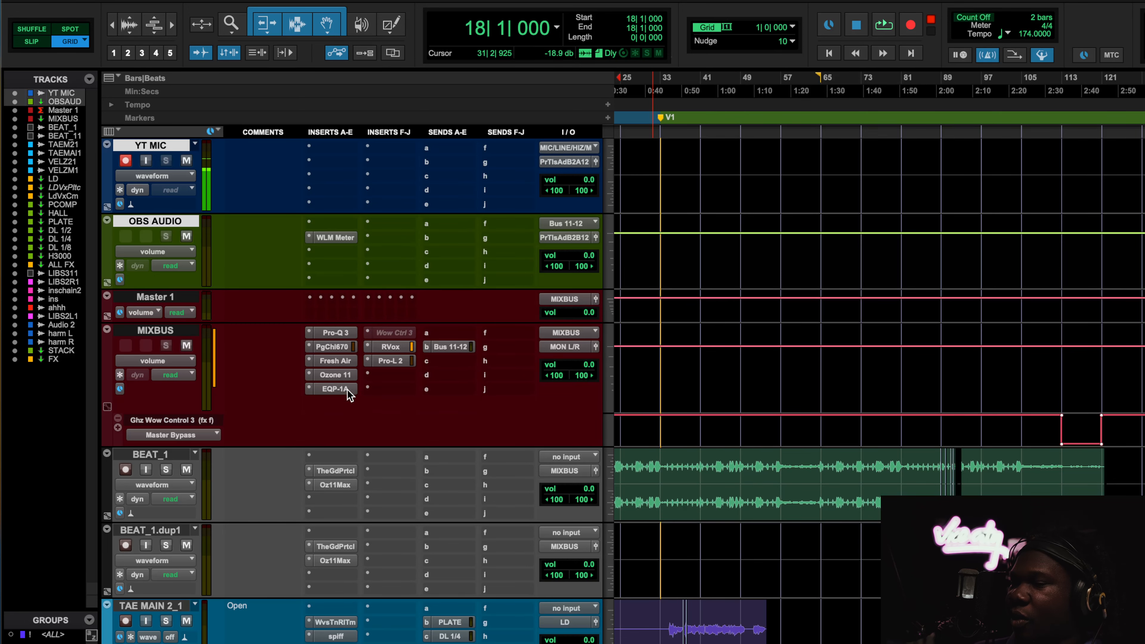
left_click(338, 375)
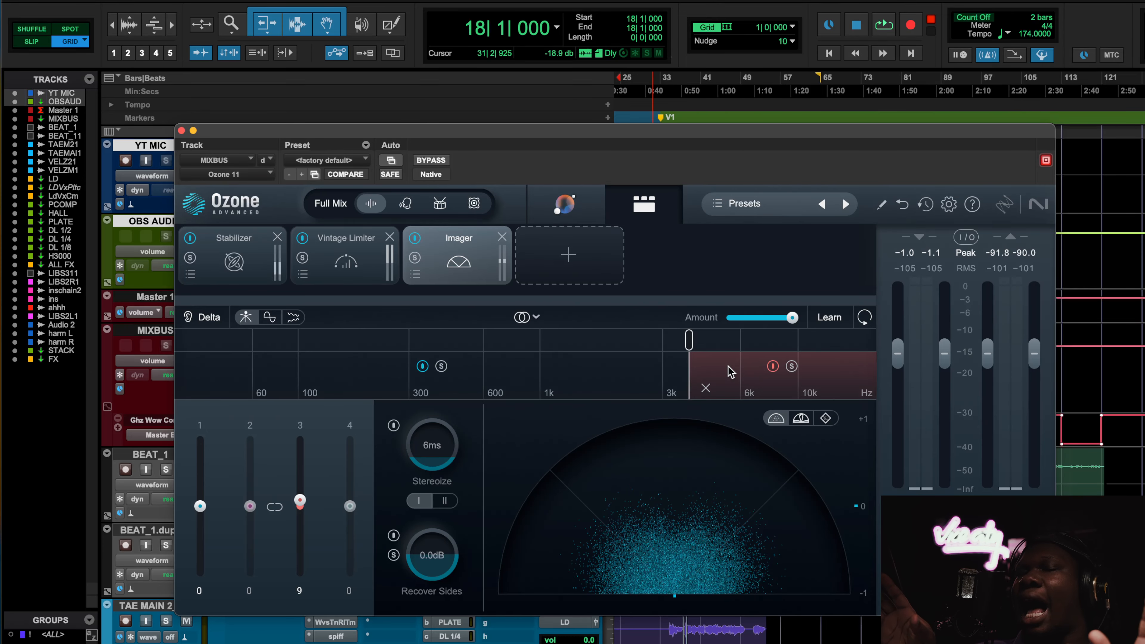
key("space")
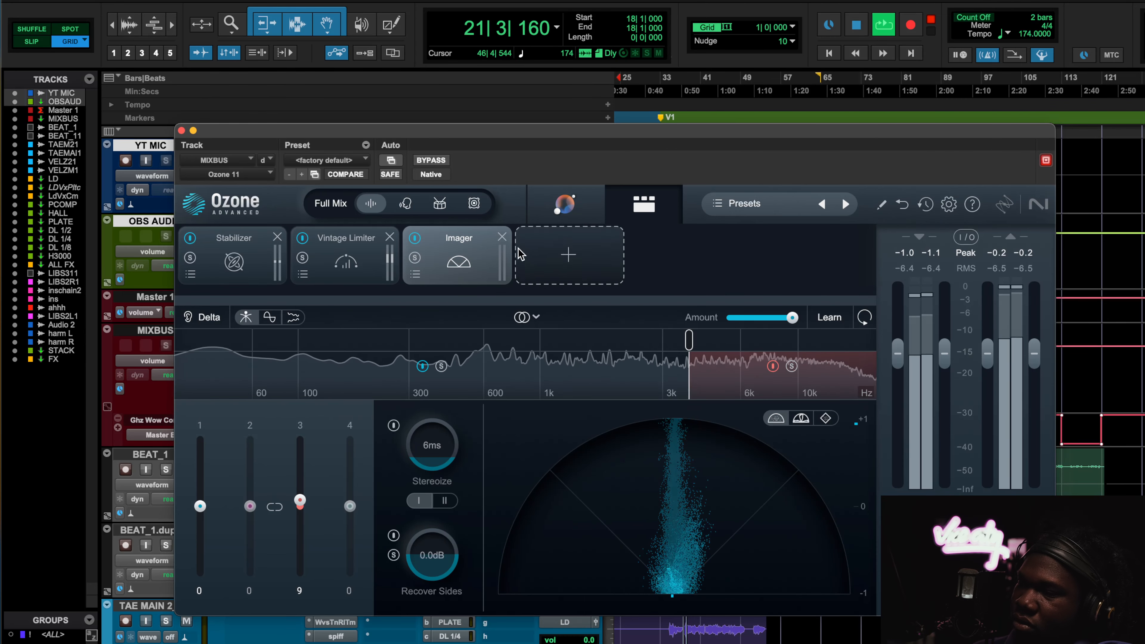
left_click(414, 237)
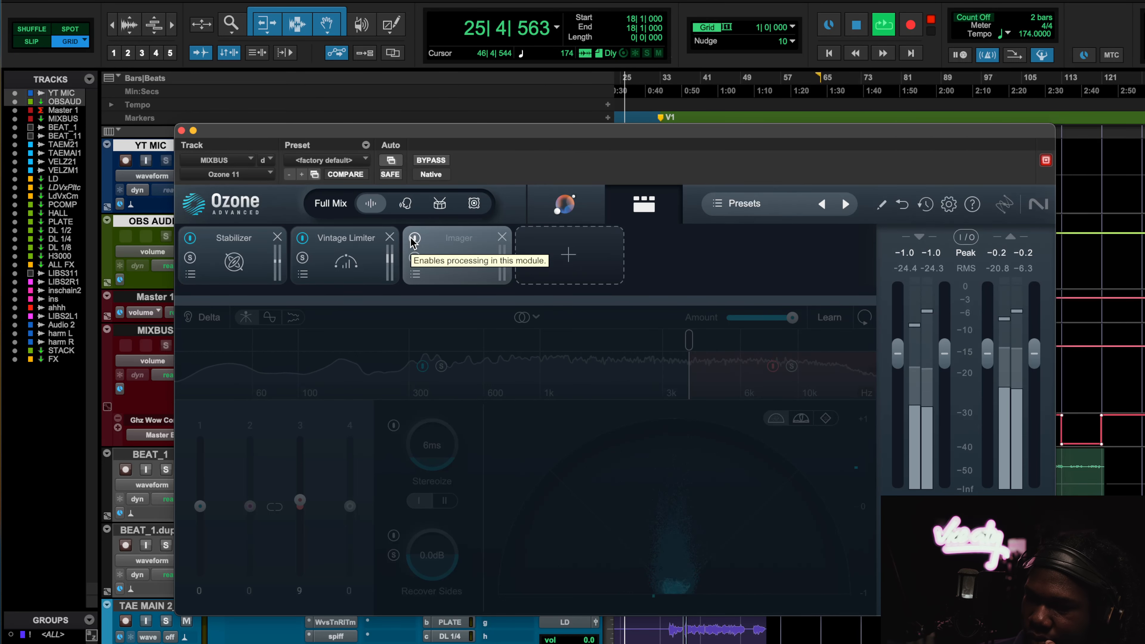
left_click(413, 239)
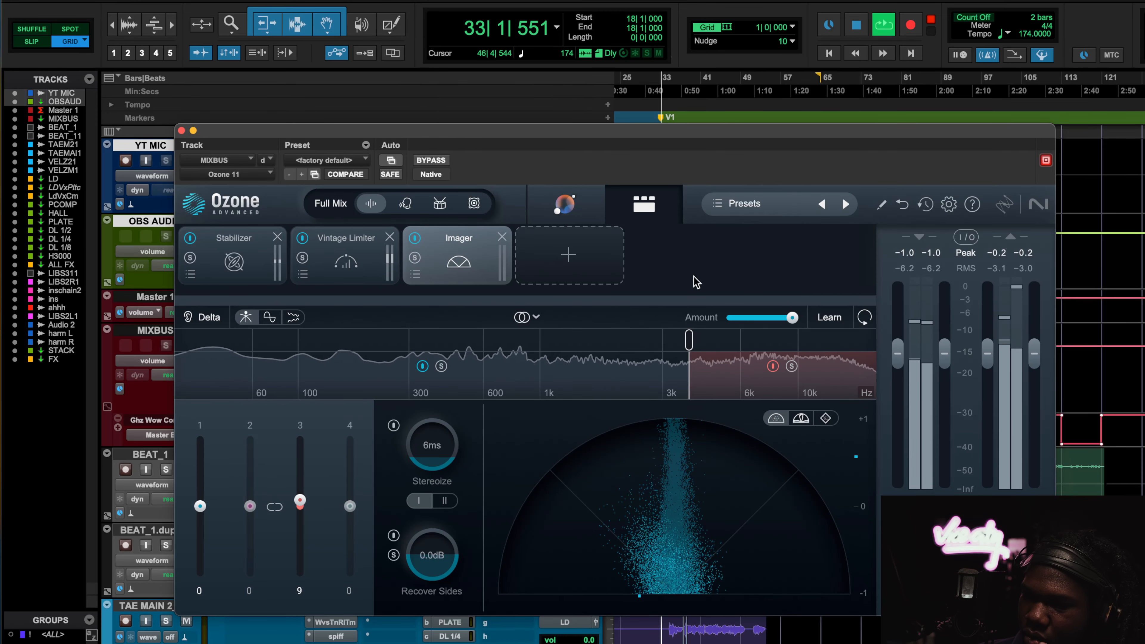
left_click(415, 239)
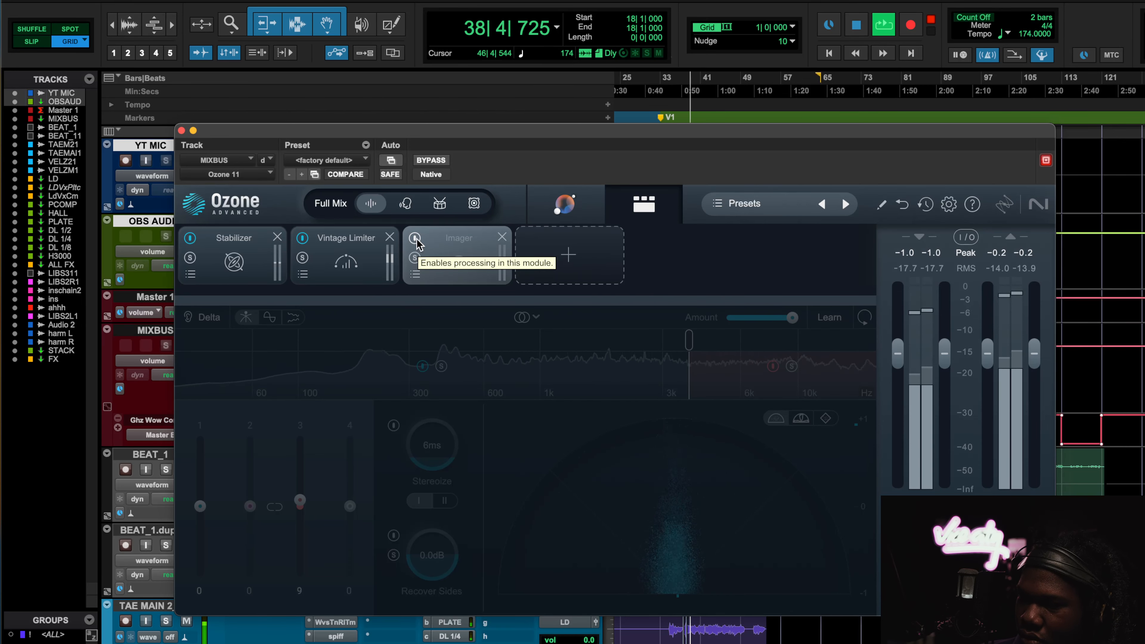
left_click(417, 241)
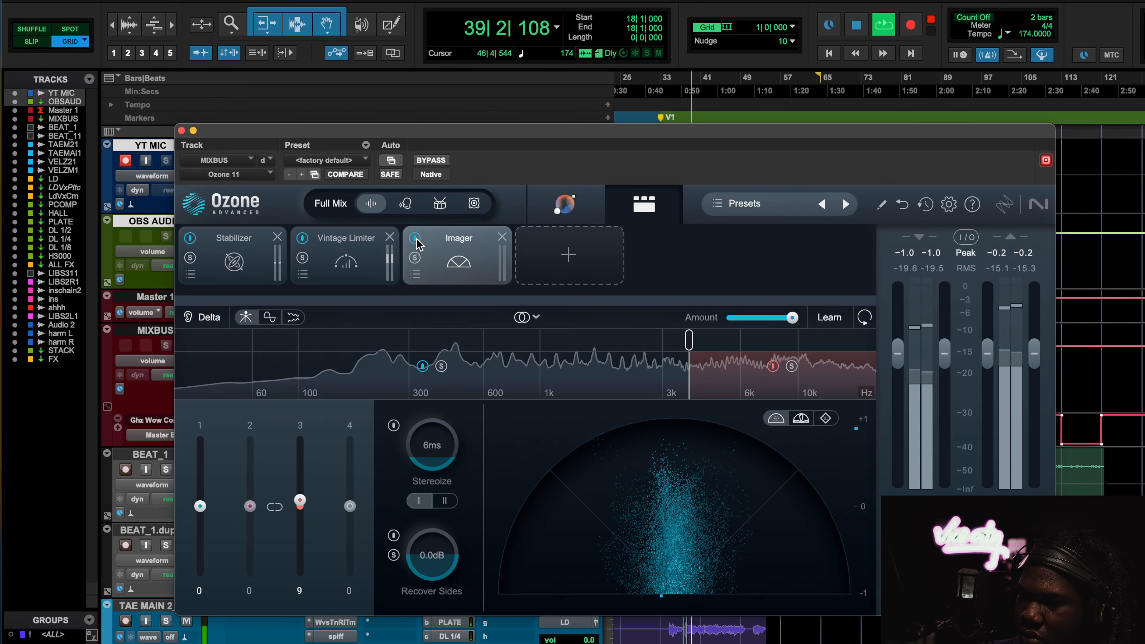
left_click(856, 26)
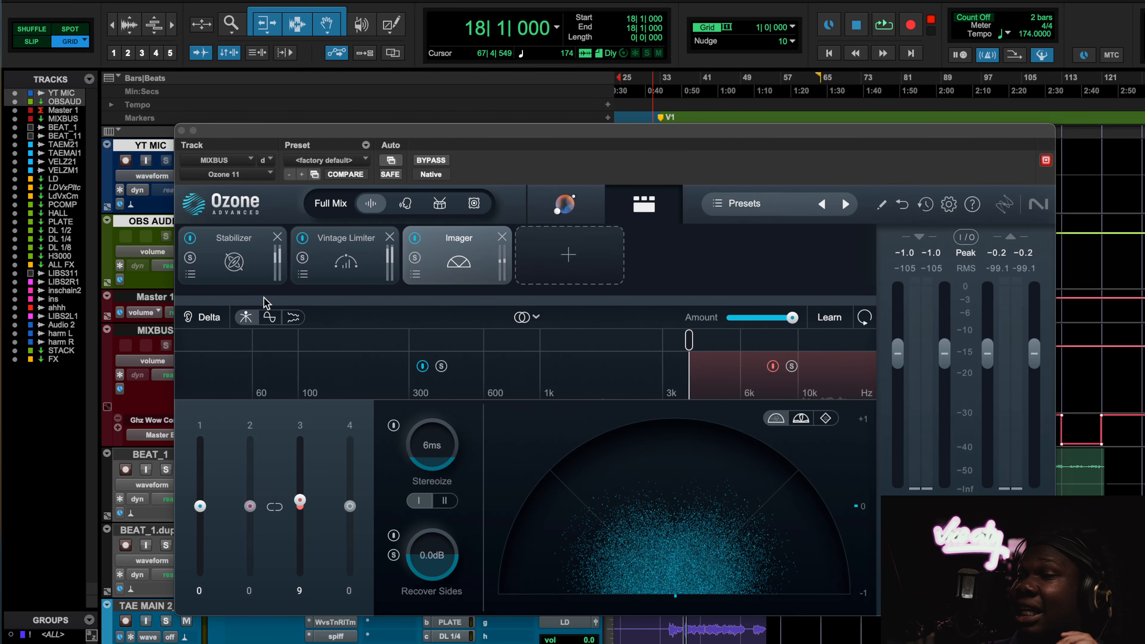
left_click(181, 130)
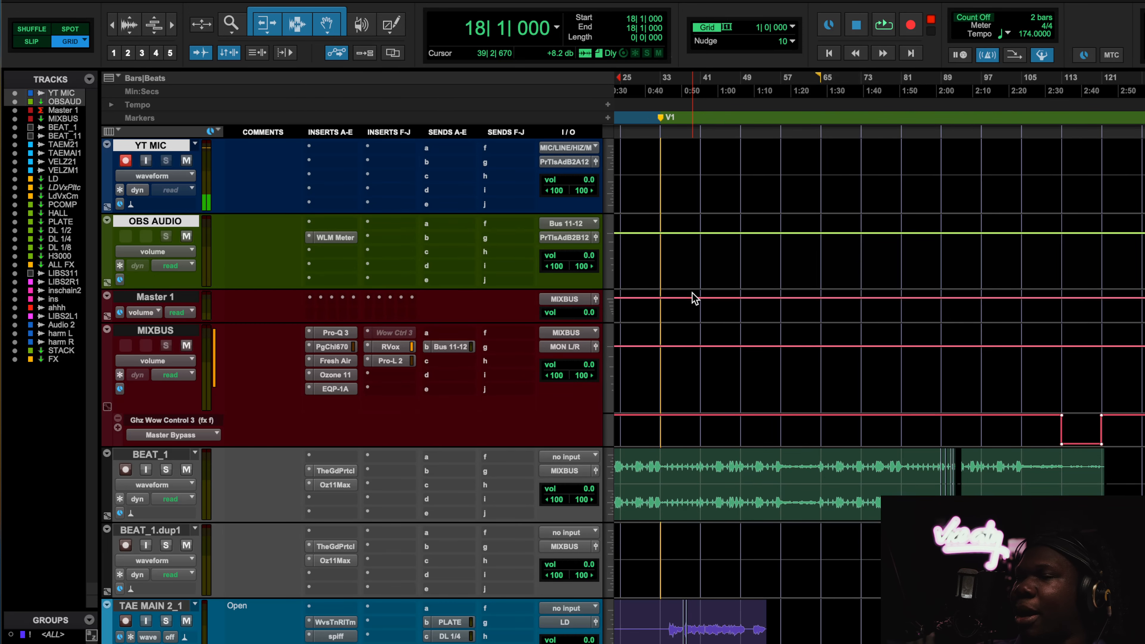
- Inspect the Ozone 11 settings on MIXBUS and The God Particle settings on BEAT_1, closing each plug-in window
left_click(346, 374)
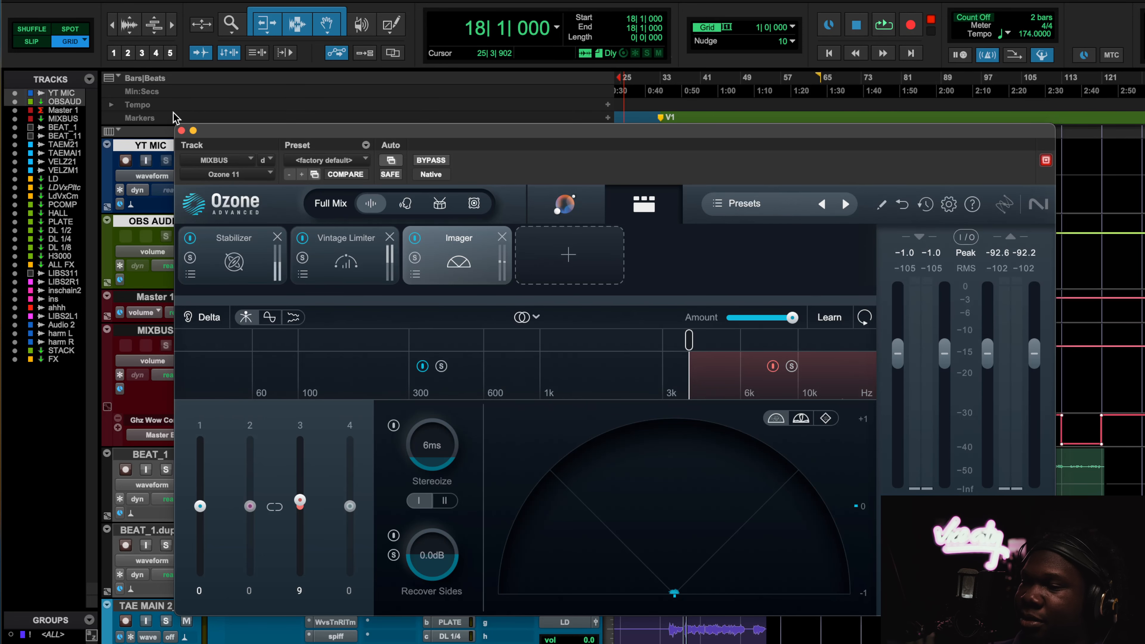
left_click(181, 130)
scroll(529, 539, "down", 5)
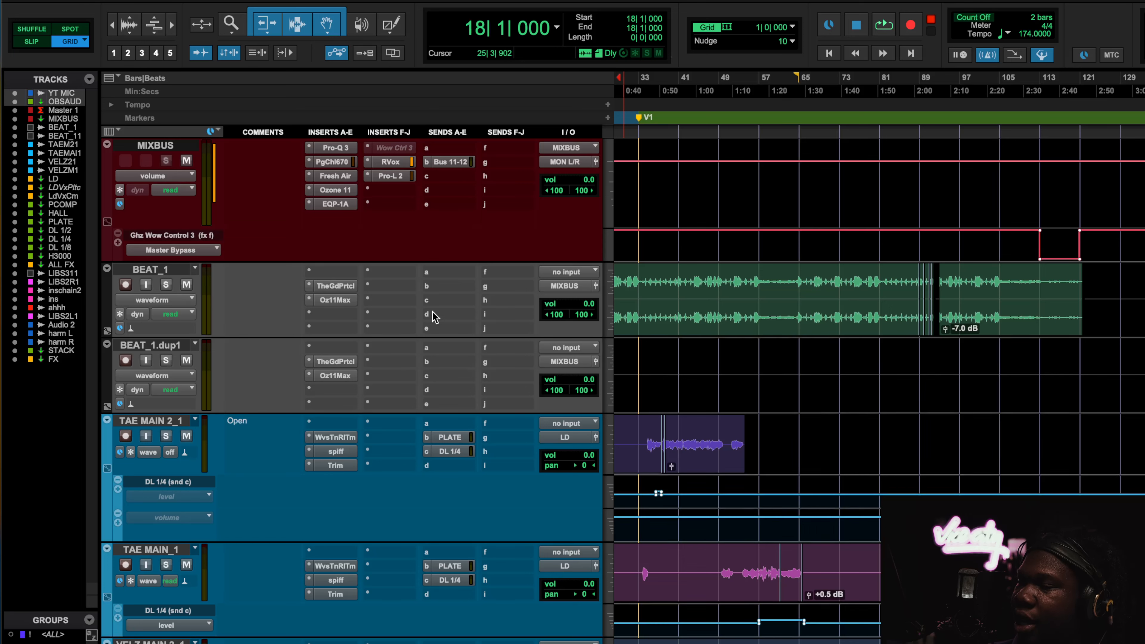
left_click(336, 285)
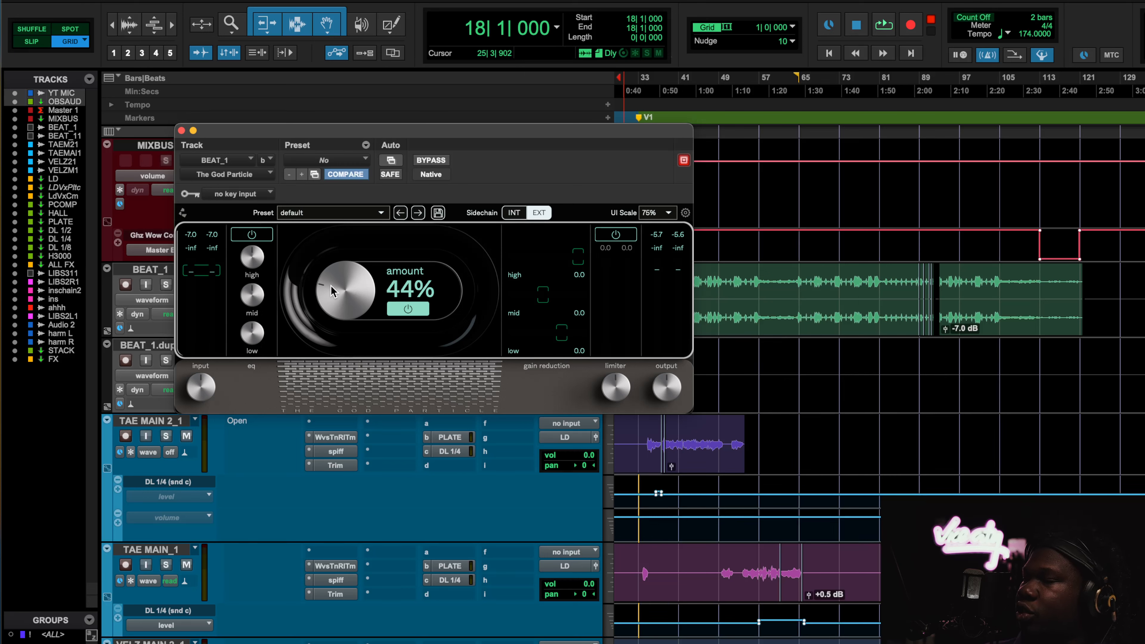
left_click(182, 131)
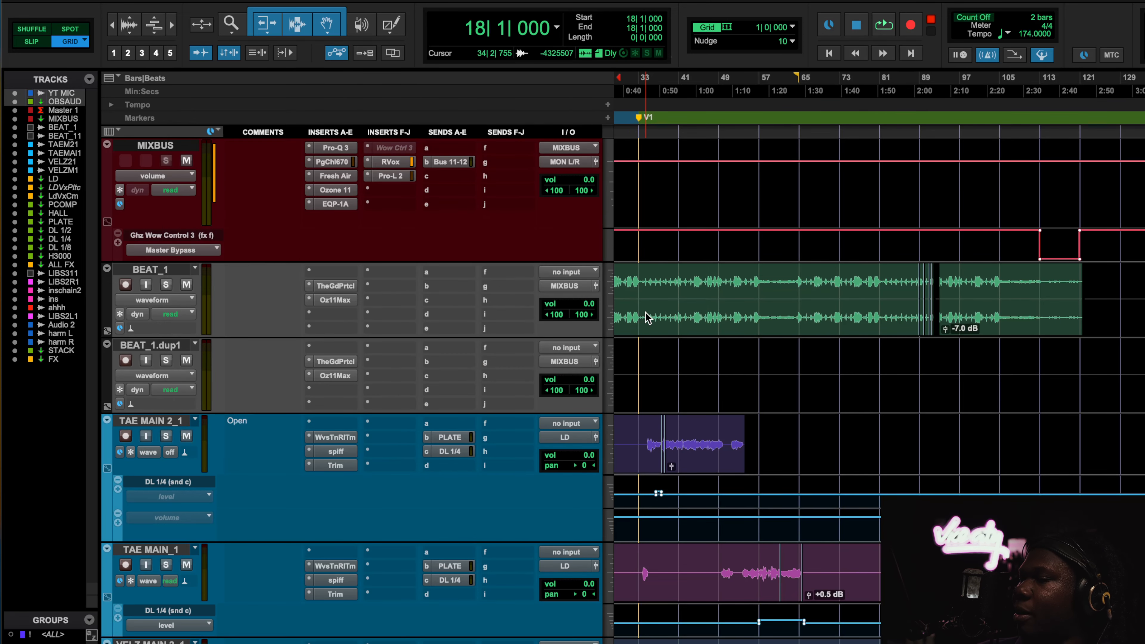
scroll(583, 311, "up", 4)
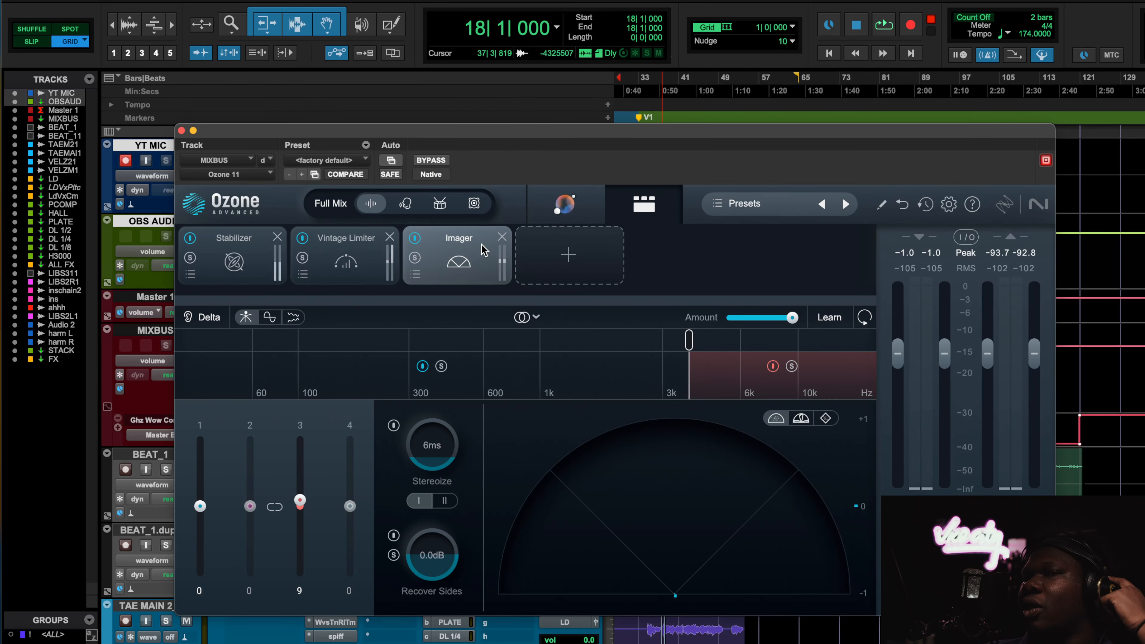
left_click(181, 131)
left_click(334, 471)
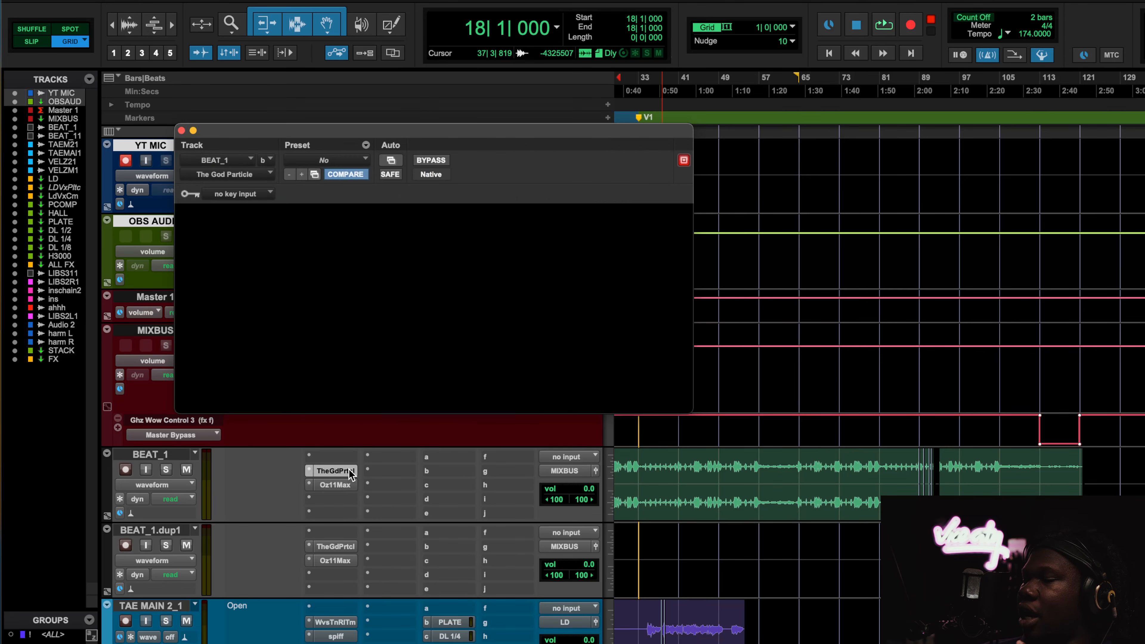
scroll(692, 542, "left", 5)
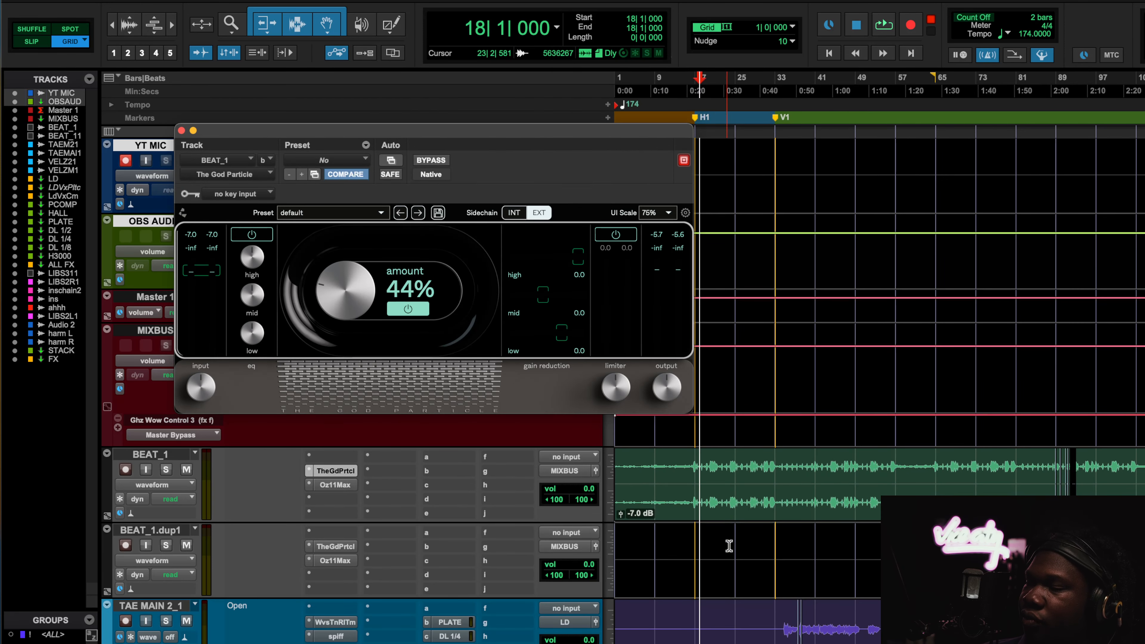
left_click(182, 131)
- Inspect the AIR Stereo Width settings on the HALL reverb track and close the plug-in window
scroll(309, 342, "down", 10)
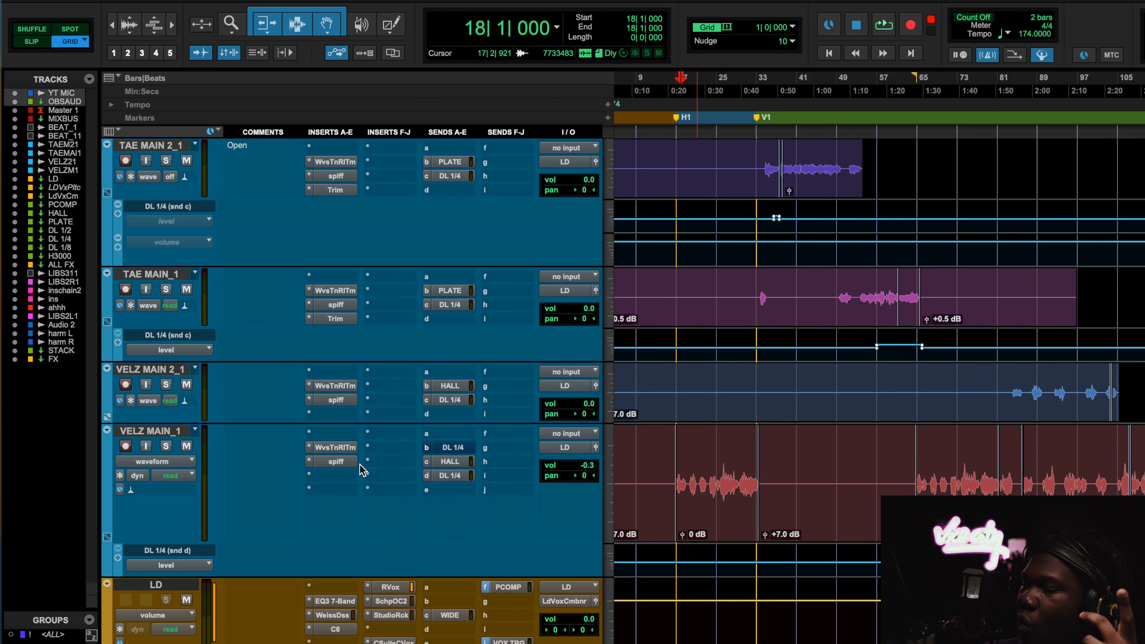
scroll(383, 514, "down", 3)
scroll(382, 513, "down", 2)
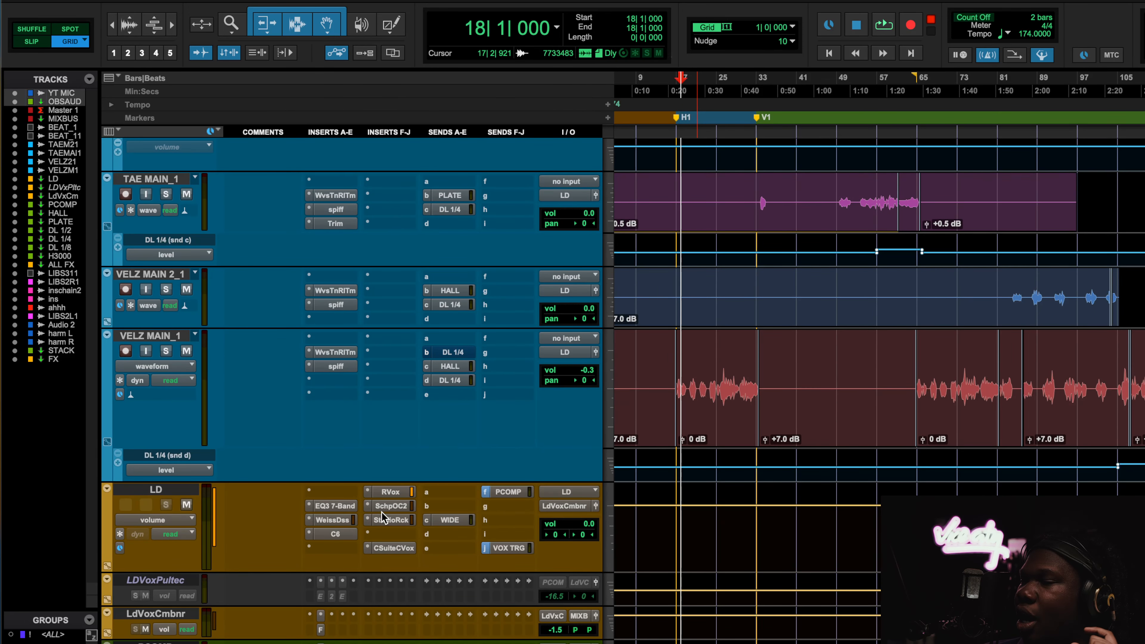
scroll(382, 513, "down", 15)
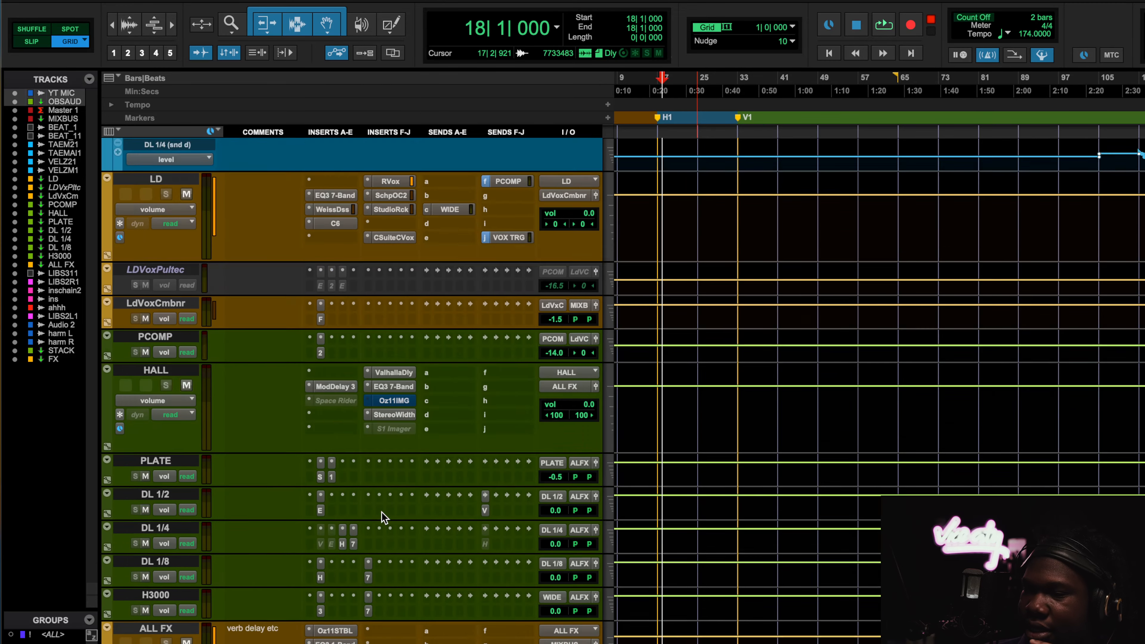
scroll(381, 513, "down", 8)
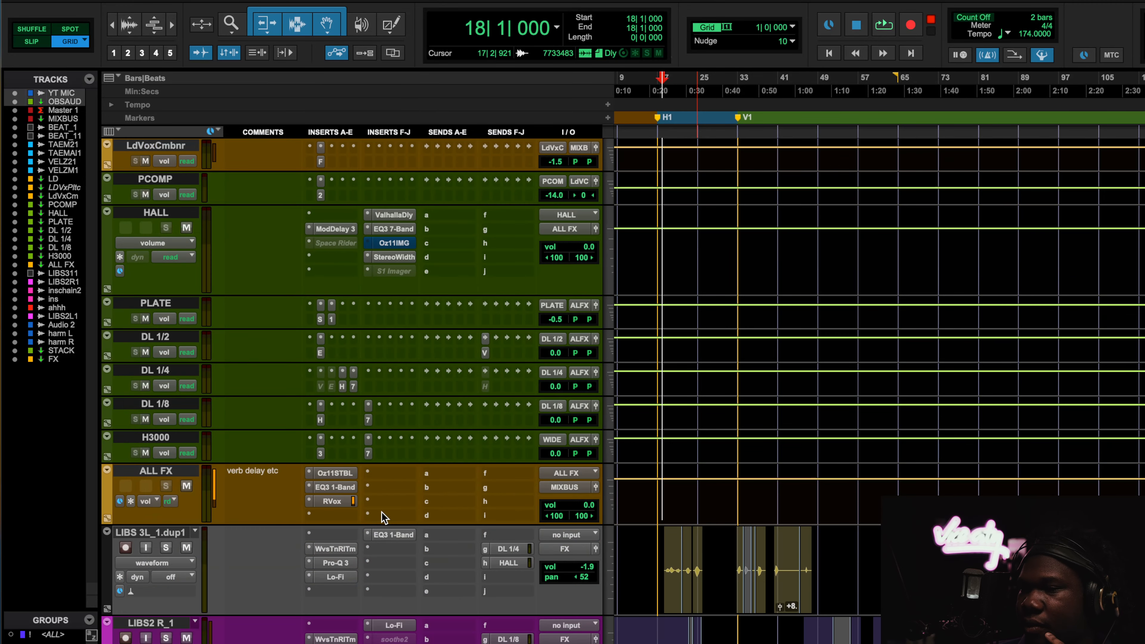
left_click(394, 257)
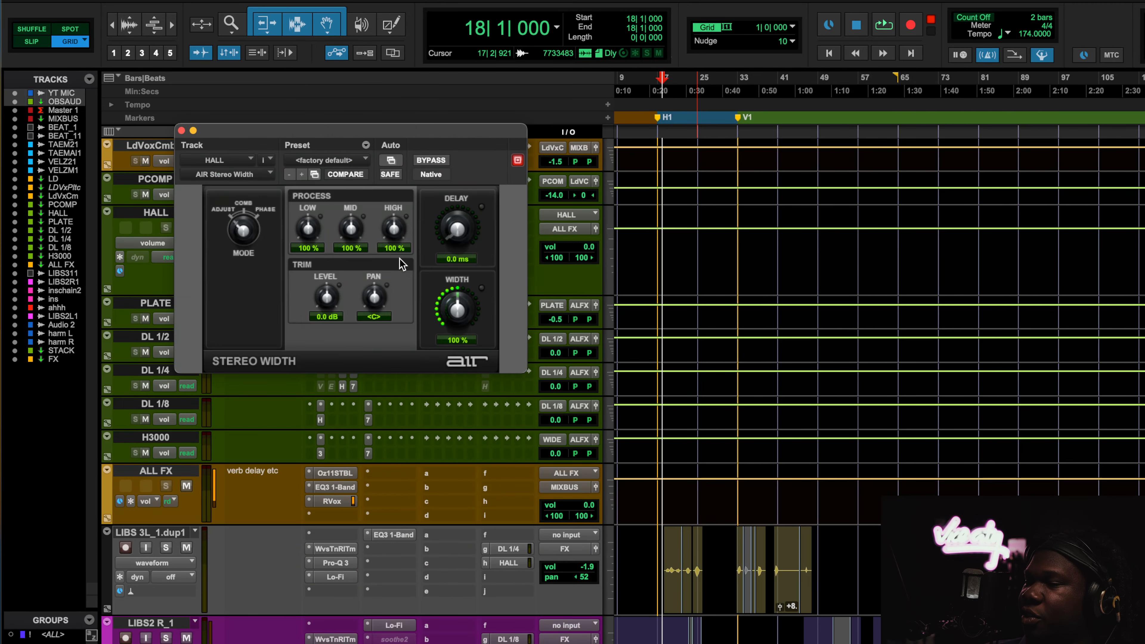
left_click(181, 130)
scroll(394, 457, "down", 2)
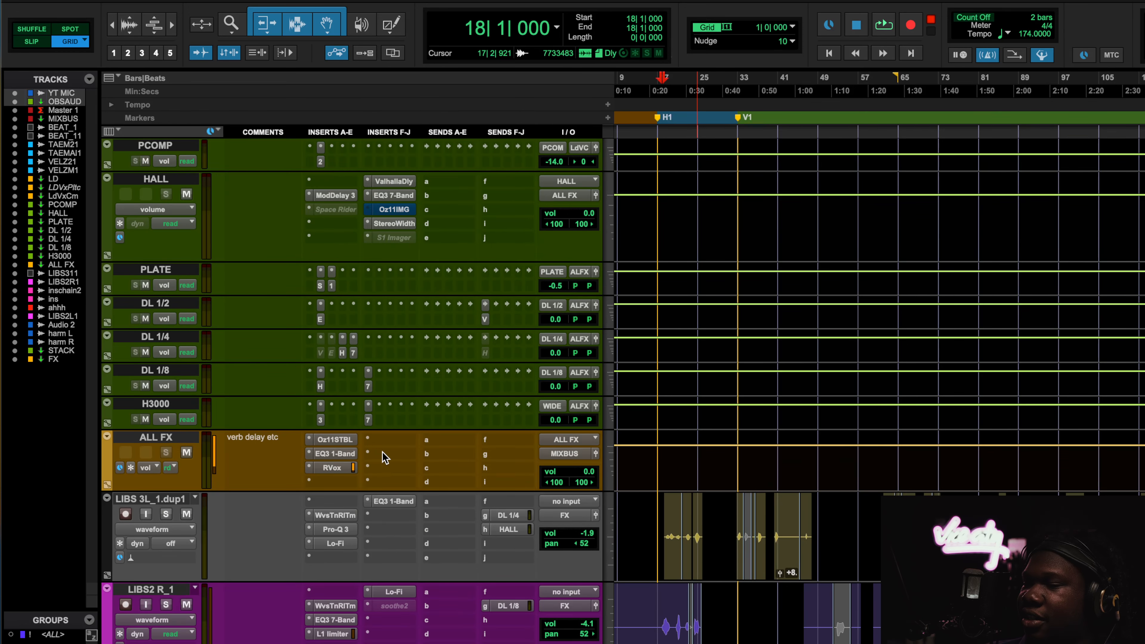
- Check the Ozone 11 Stabilizer on the ALL FX bus, close it, and review the lead vocal and effects tracks
left_click(351, 439)
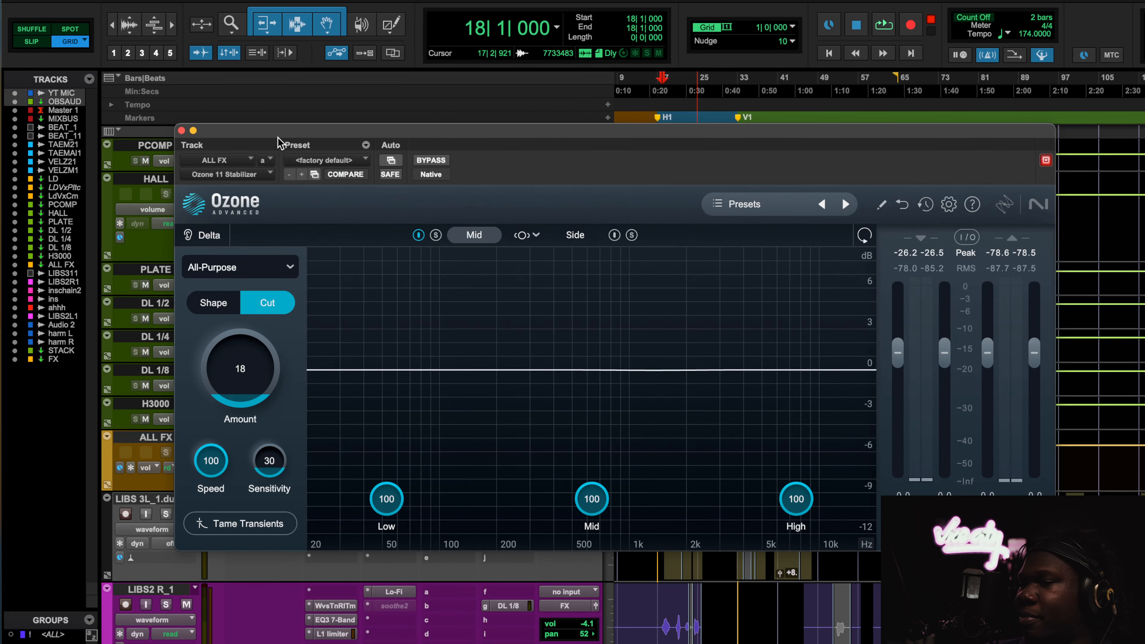
left_click(181, 131)
scroll(201, 207, "up", 6)
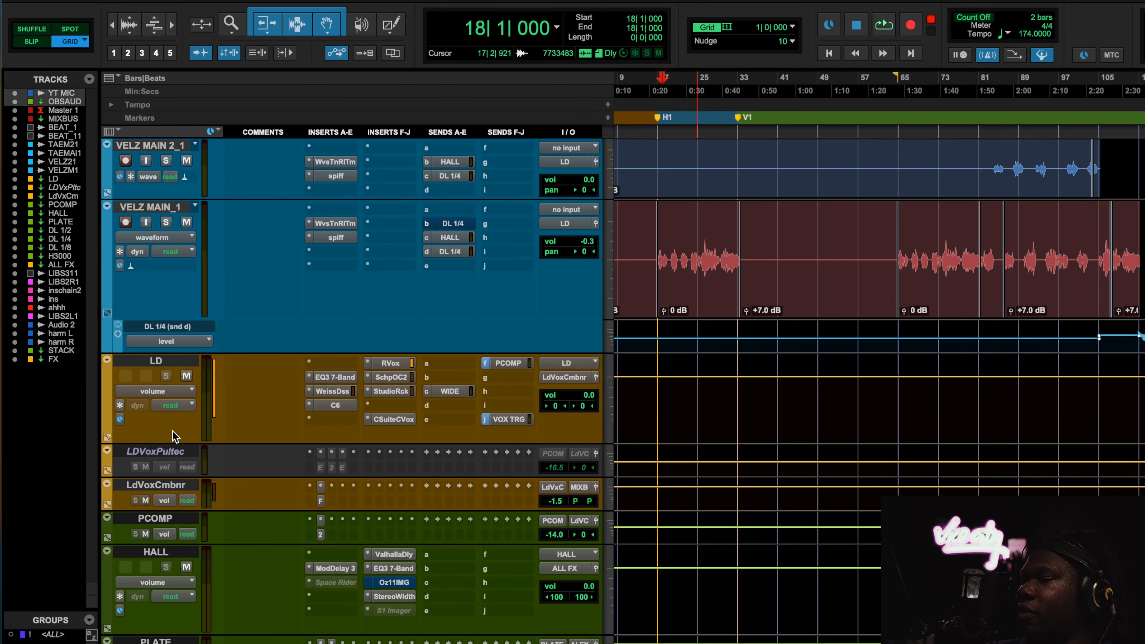
scroll(169, 397, "down", 4)
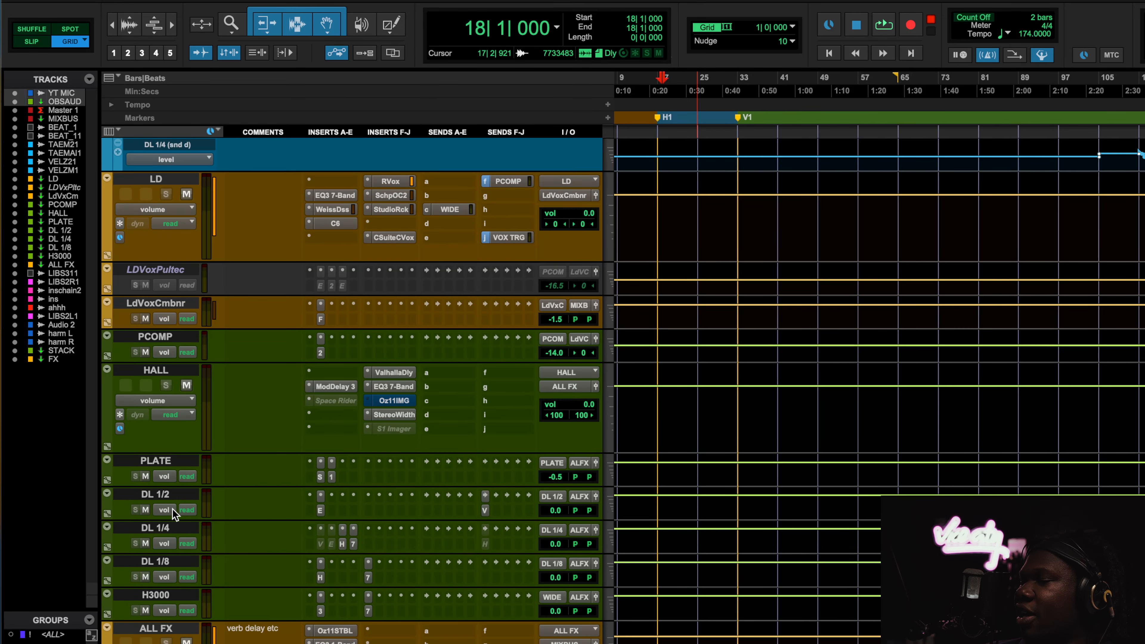
scroll(187, 591, "down", 5)
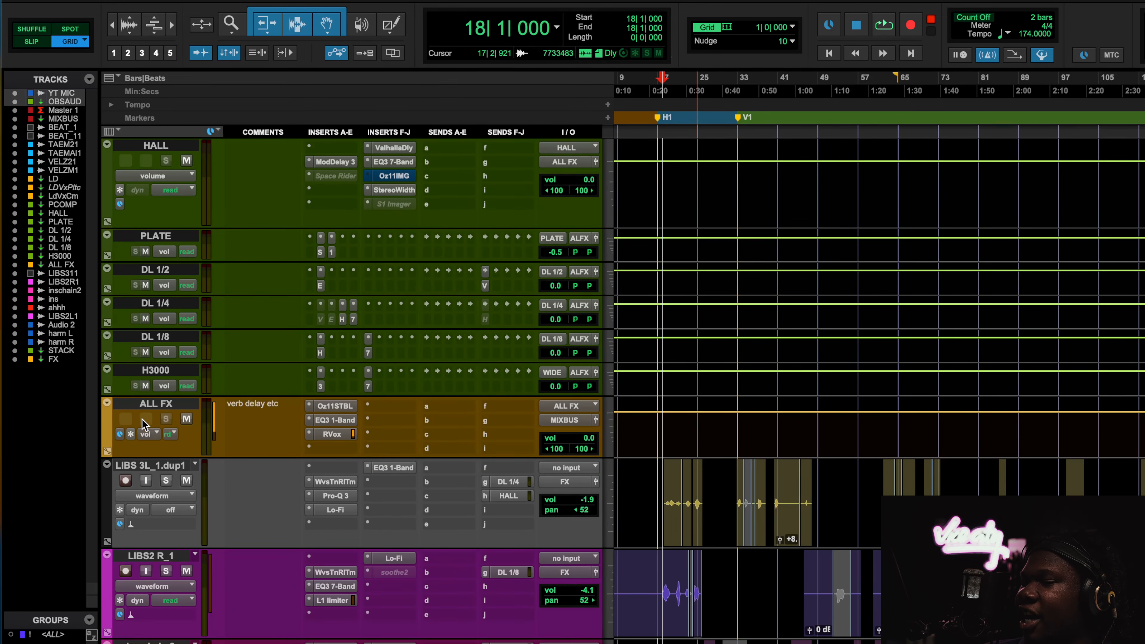
- Reopen the Ozone 11 Stabilizer on ALL FX, view its Side and Mid channels, and play the session with Mid selected
left_click(334, 406)
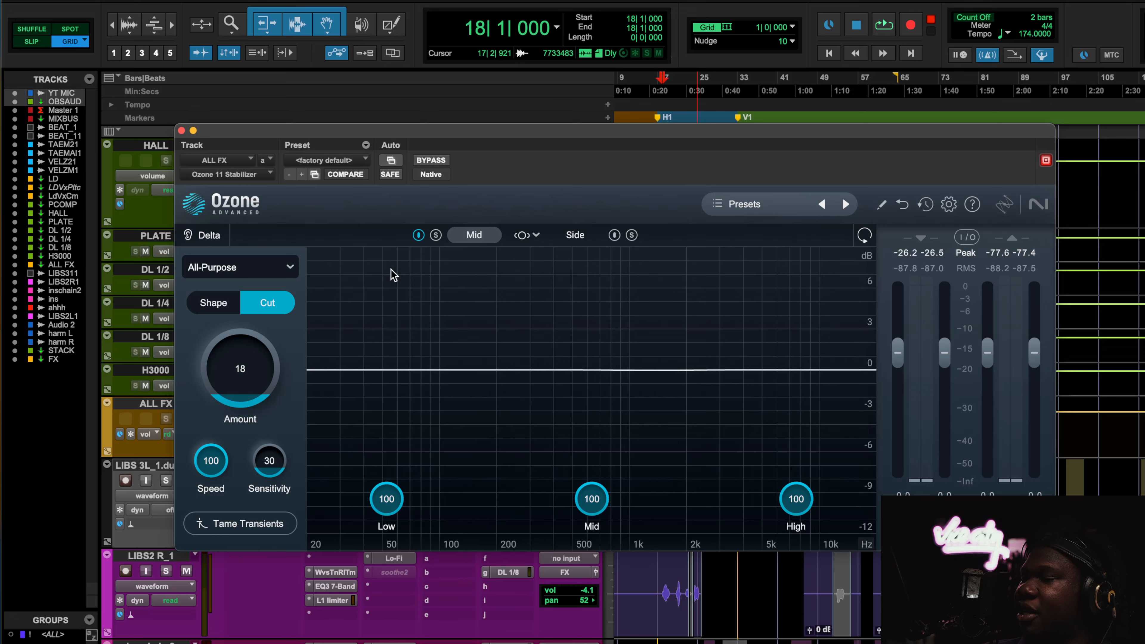
left_click(575, 236)
left_click(476, 234)
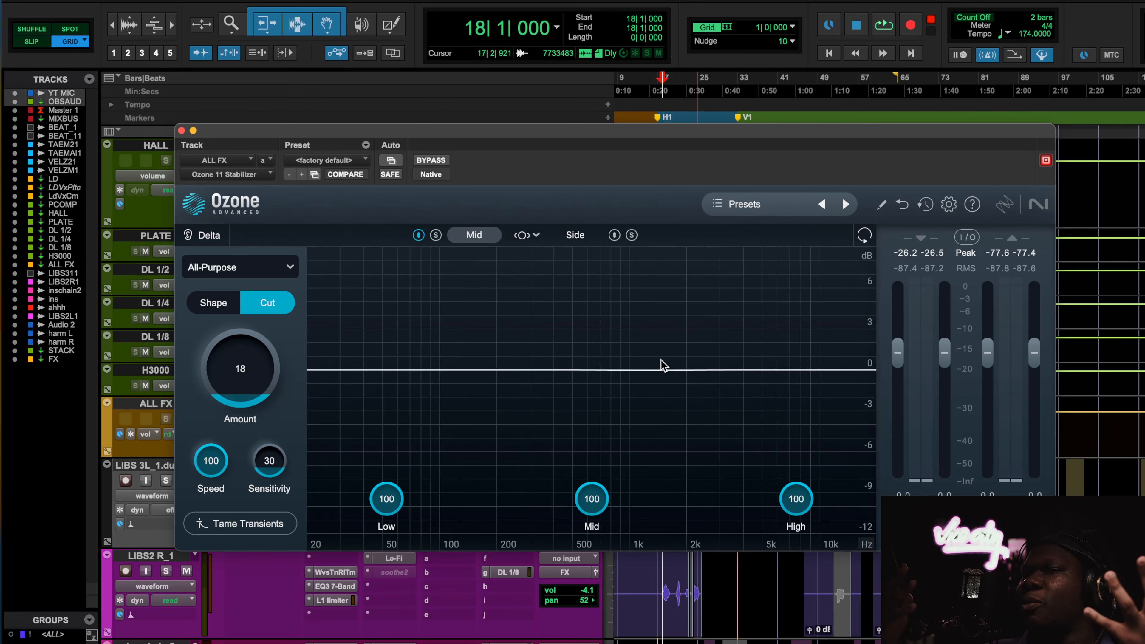
key("space")
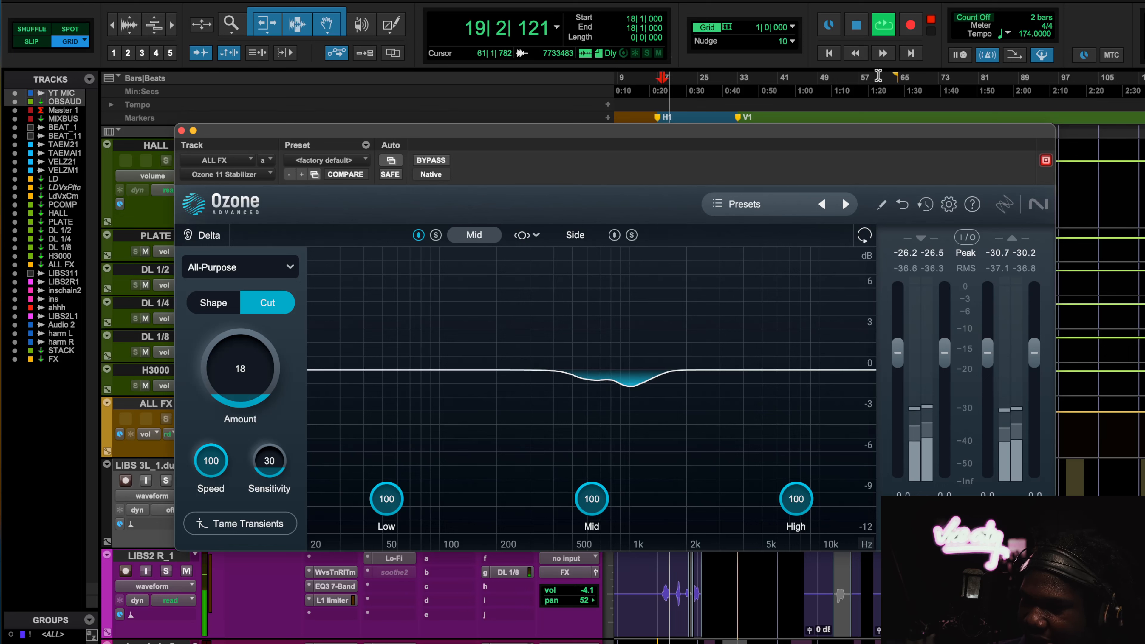
- Play the session from around bar 58 and bar 78, comparing the ALL FX Stabilizer bypassed and active
left_click(864, 77)
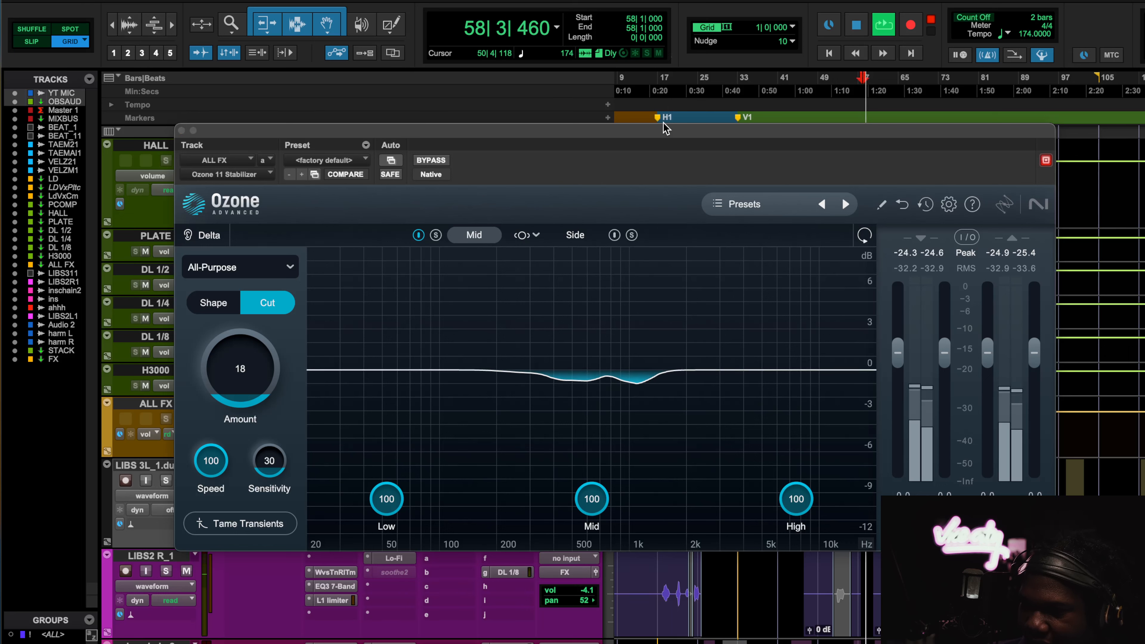
left_click(963, 84)
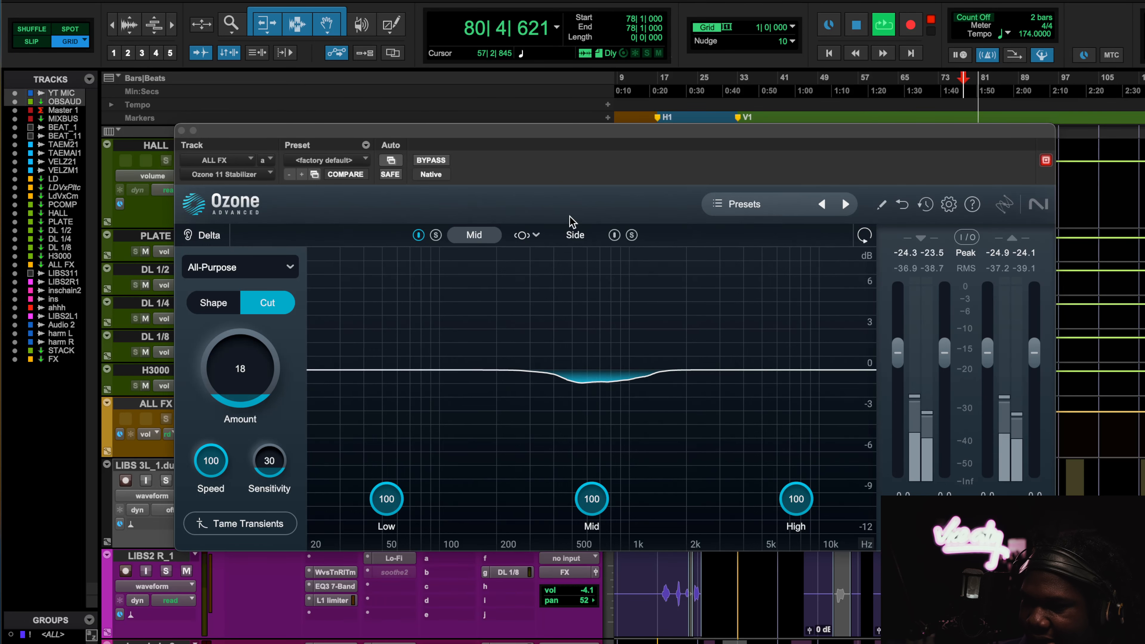
left_click(434, 163)
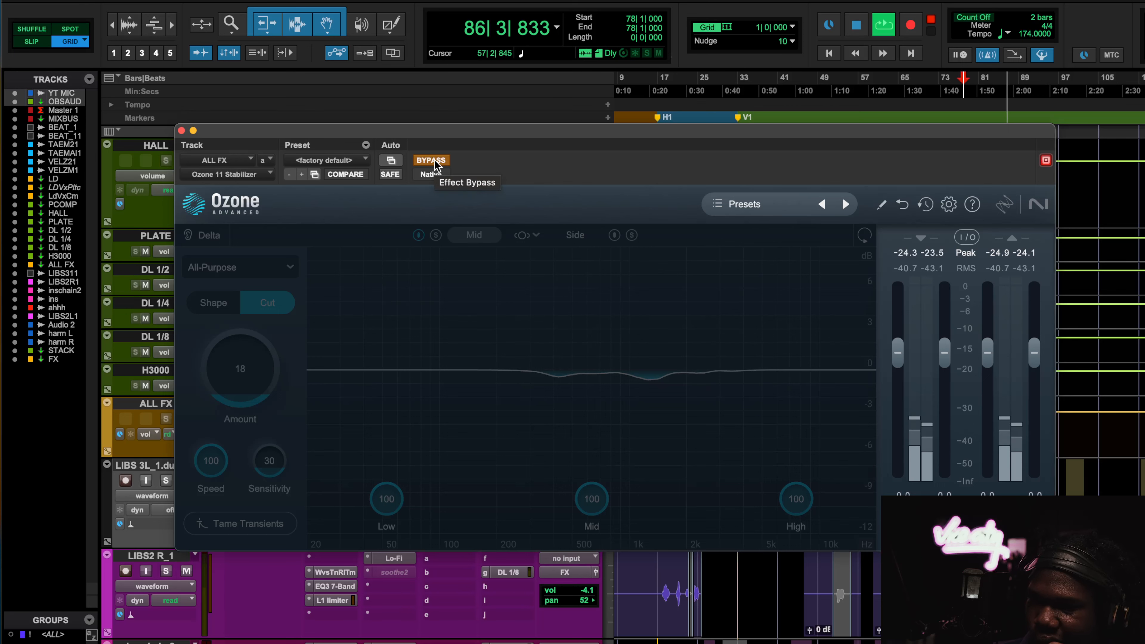
left_click(435, 161)
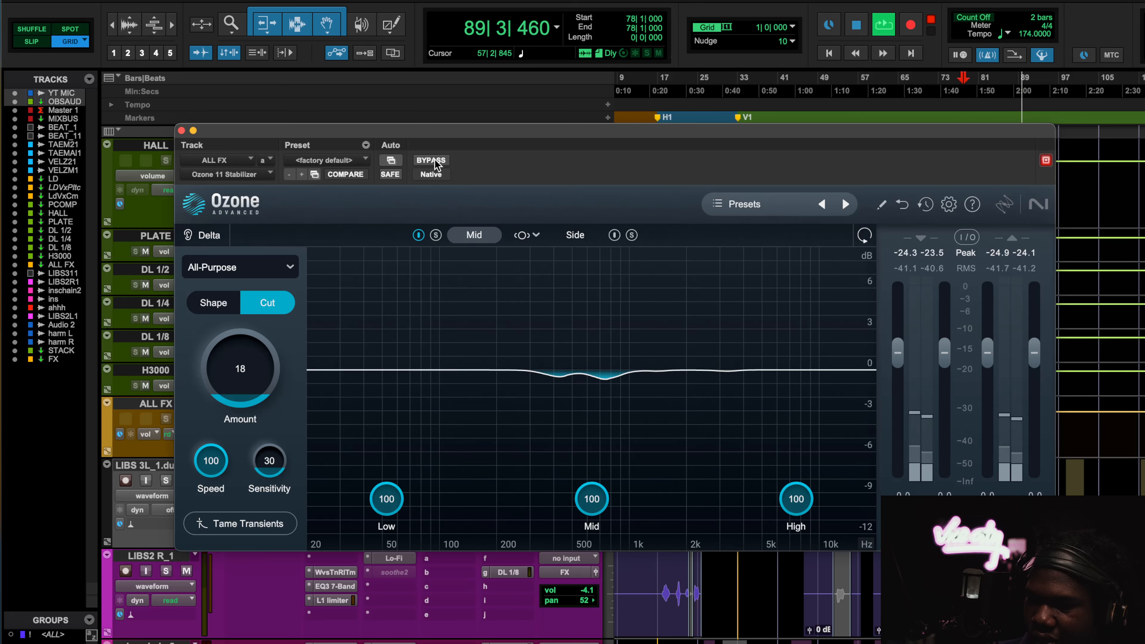
- Raise the Mid channel's Amount in the ALL FX Stabilizer to 40 during playback
scroll(230, 329, "up", 3)
scroll(231, 331, "up", 6)
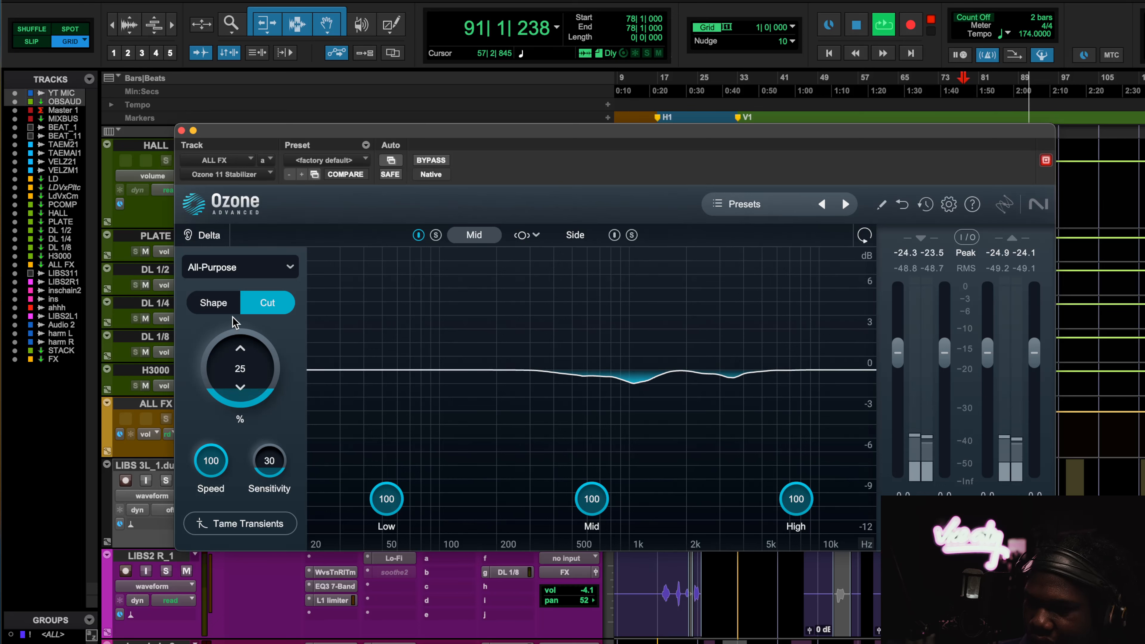
left_click_drag(261, 359, 265, 326)
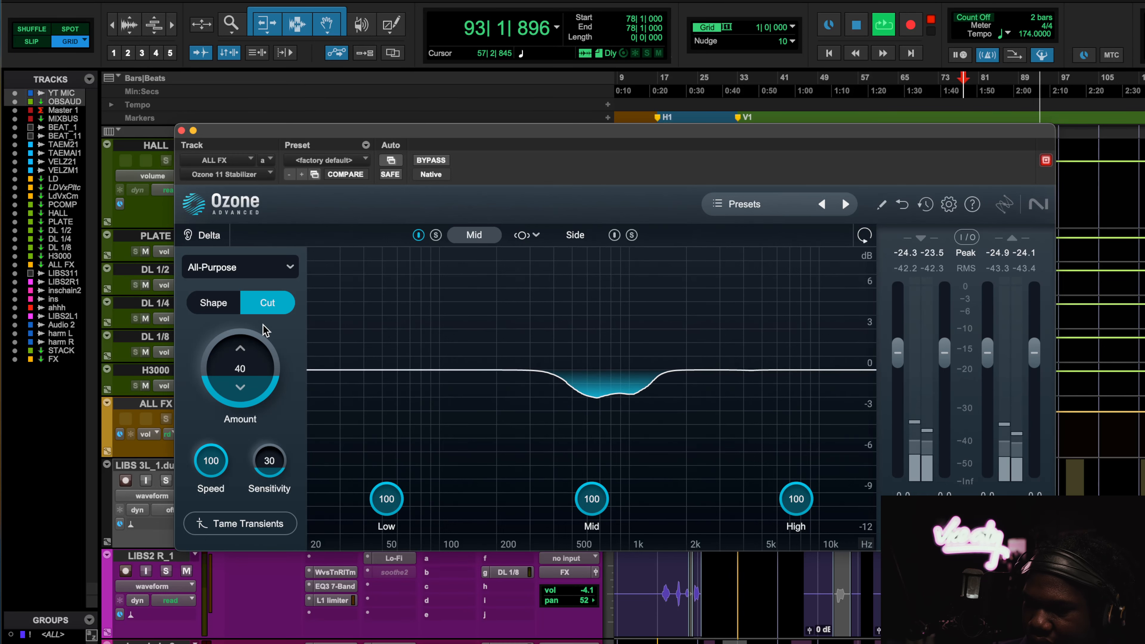
- Compare the stronger Stabilizer cut against bypass, stop playback, and close the plug-in window
left_click(431, 160)
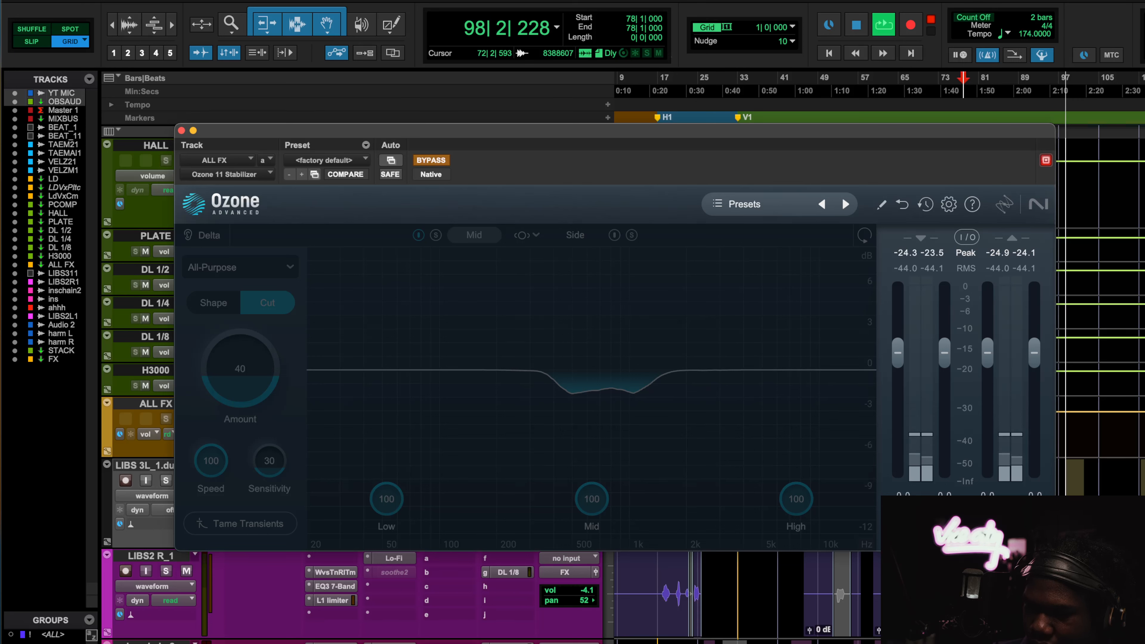
left_click(431, 160)
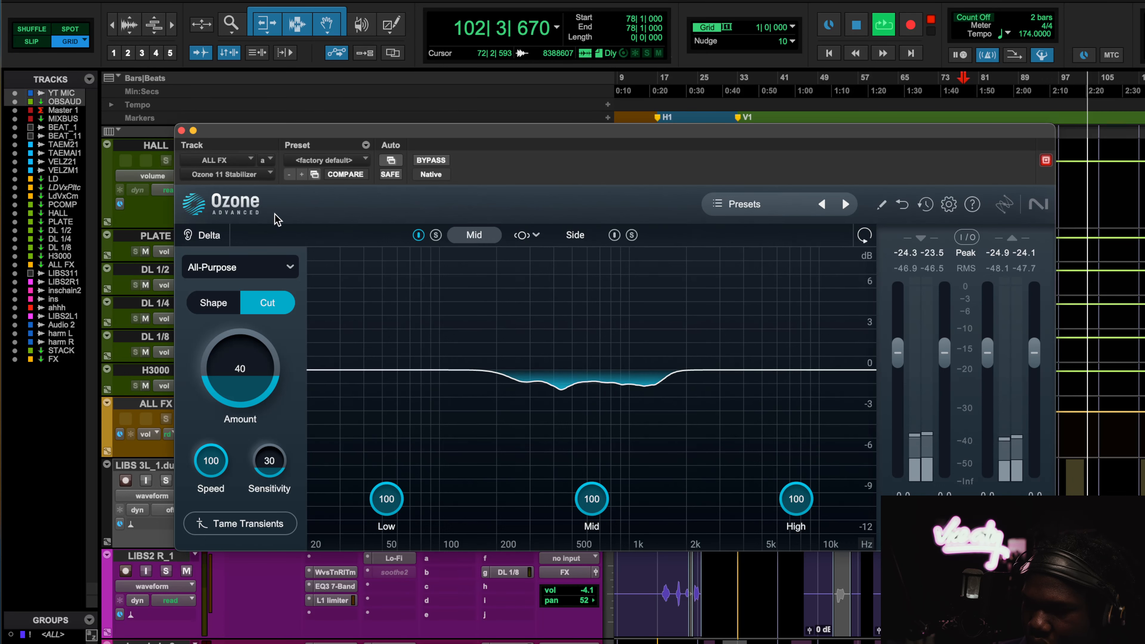
key("space")
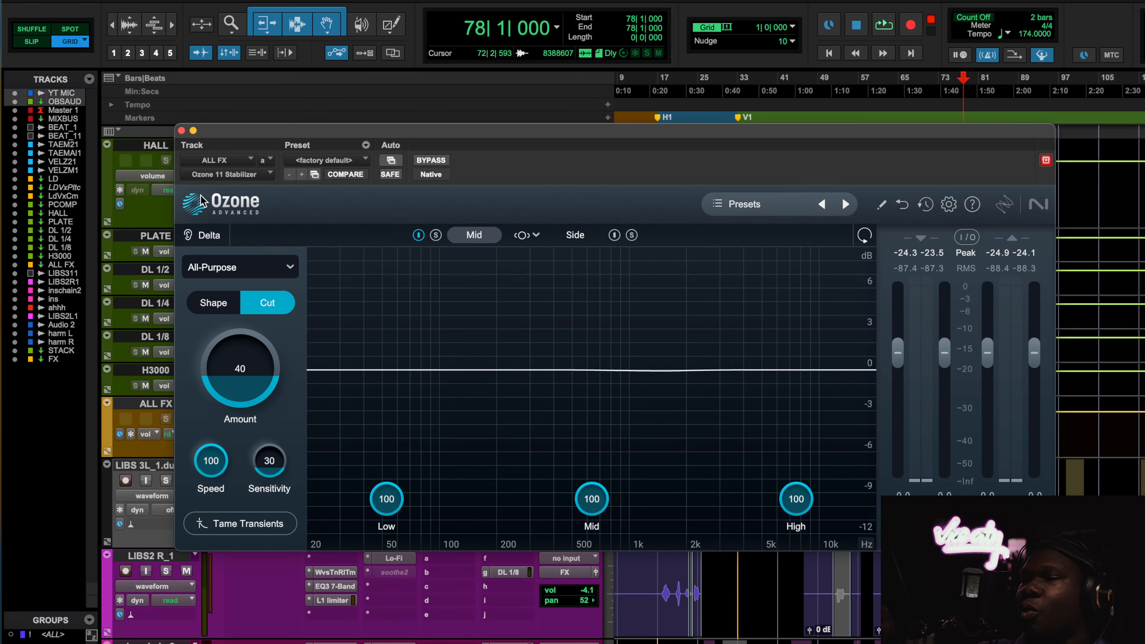
left_click(182, 131)
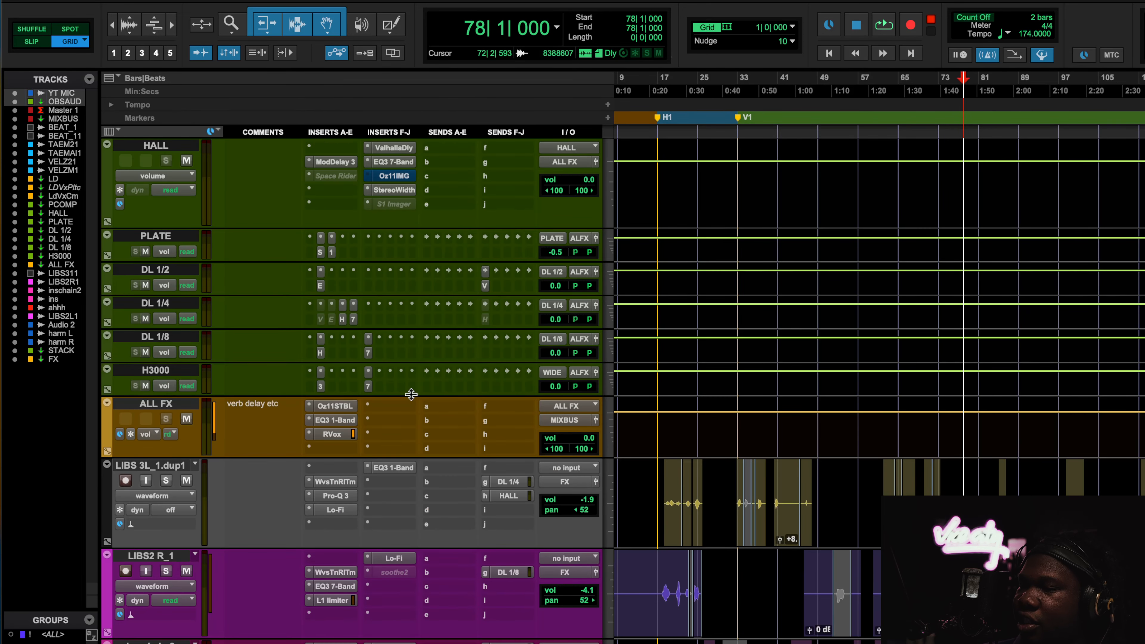
- Play the session from bar 78 while checking the H3000 Factory on the ins track, close the plug-in, and stop playback
scroll(411, 396, "down", 5)
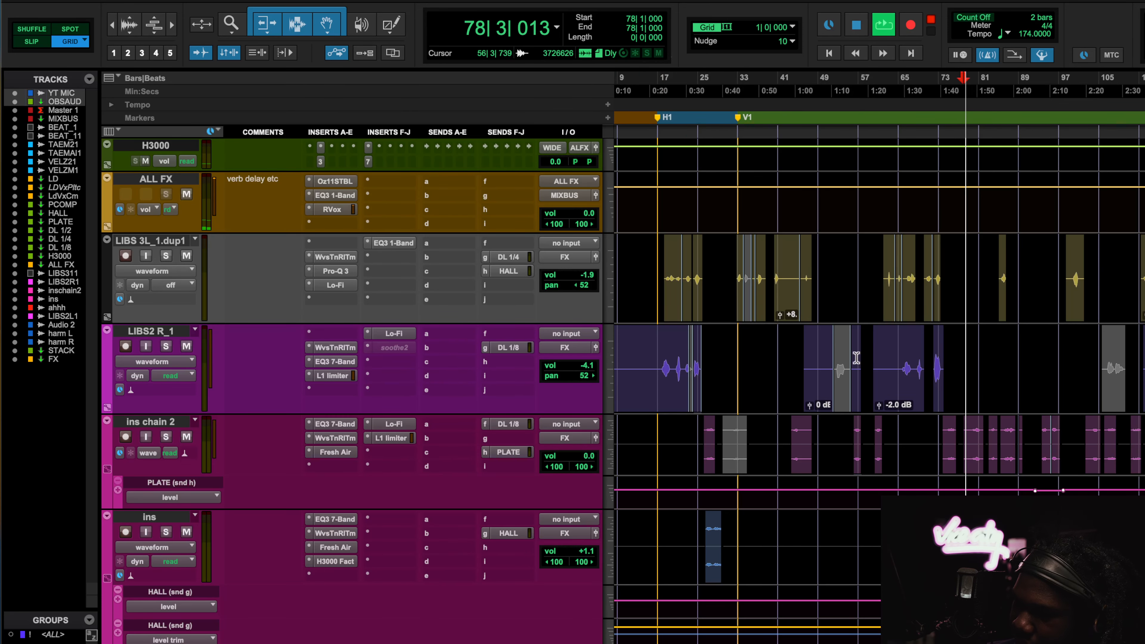
scroll(789, 440, "down", 4)
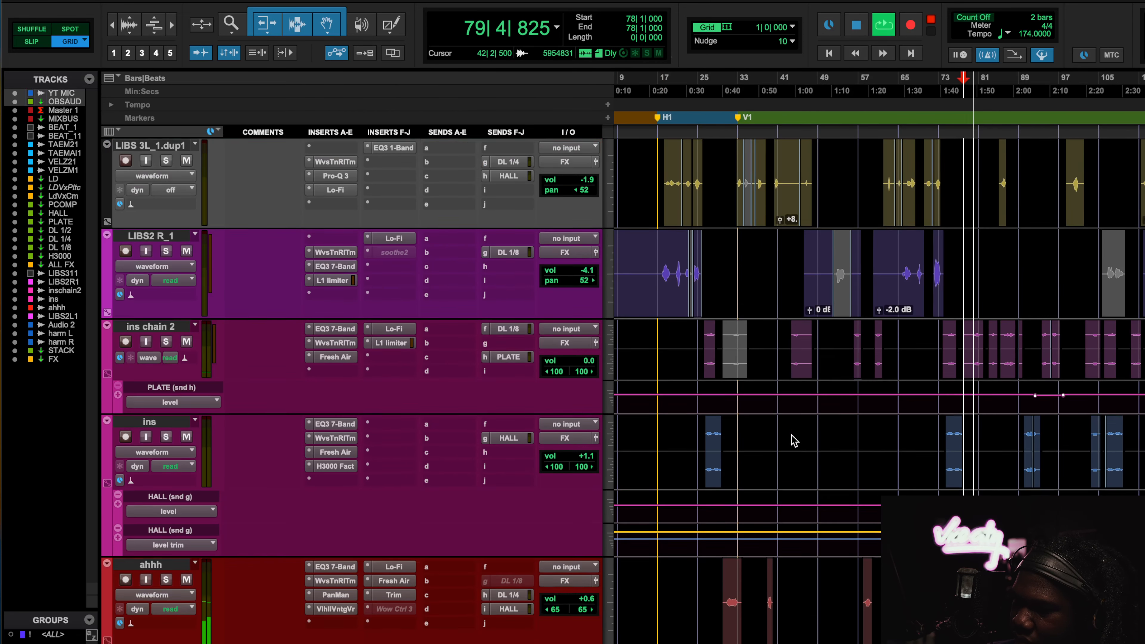
scroll(794, 440, "up", 3)
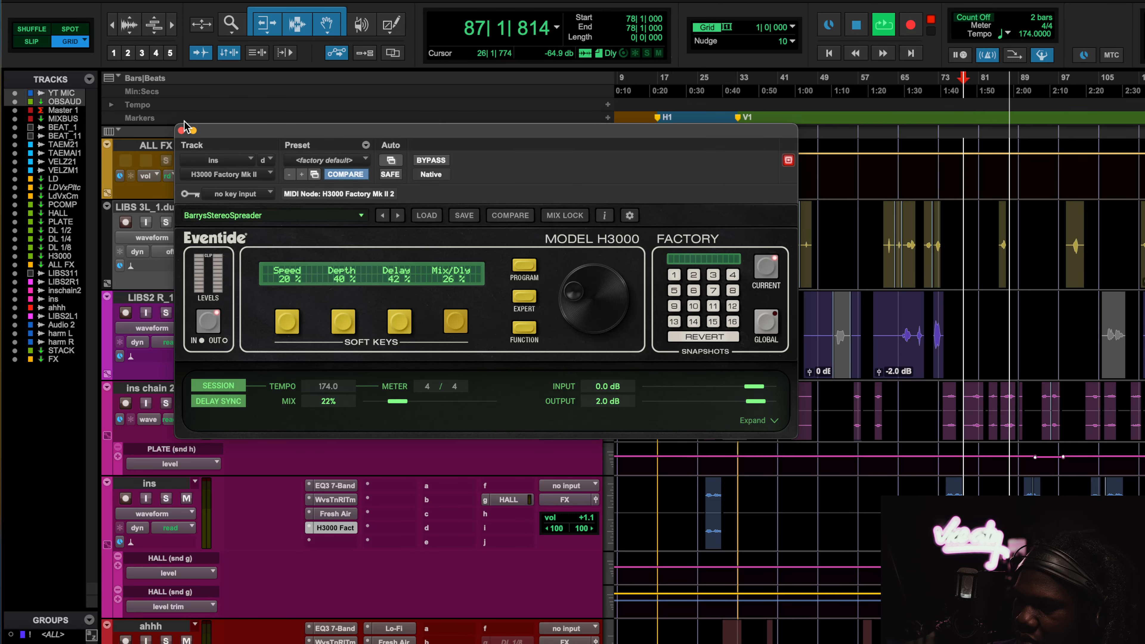
left_click(180, 130)
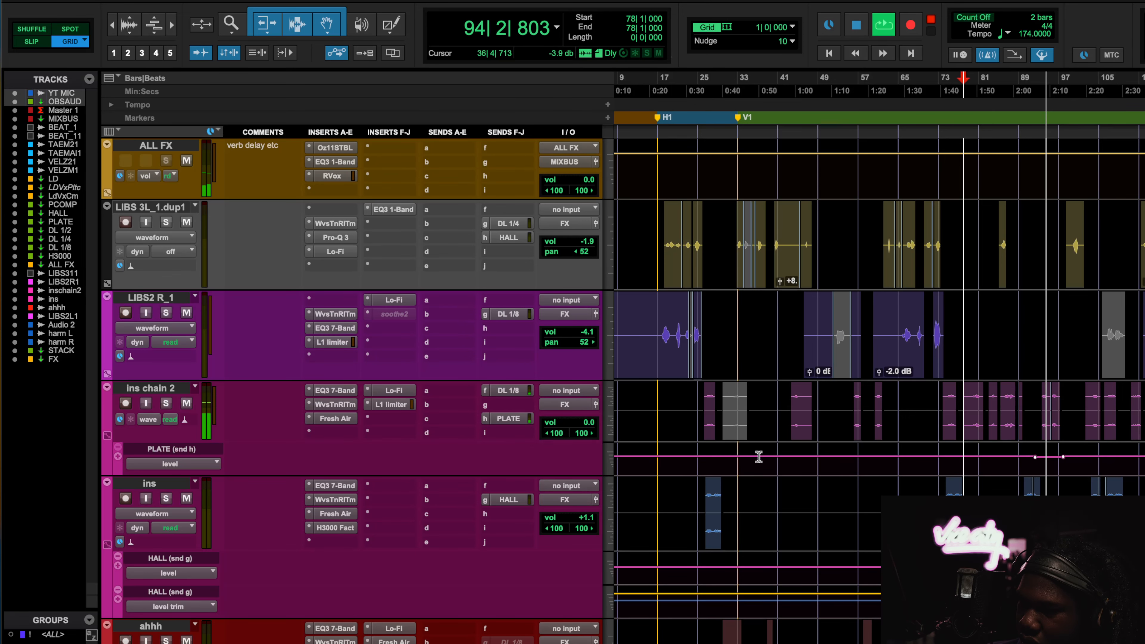
scroll(867, 474, "right", 1)
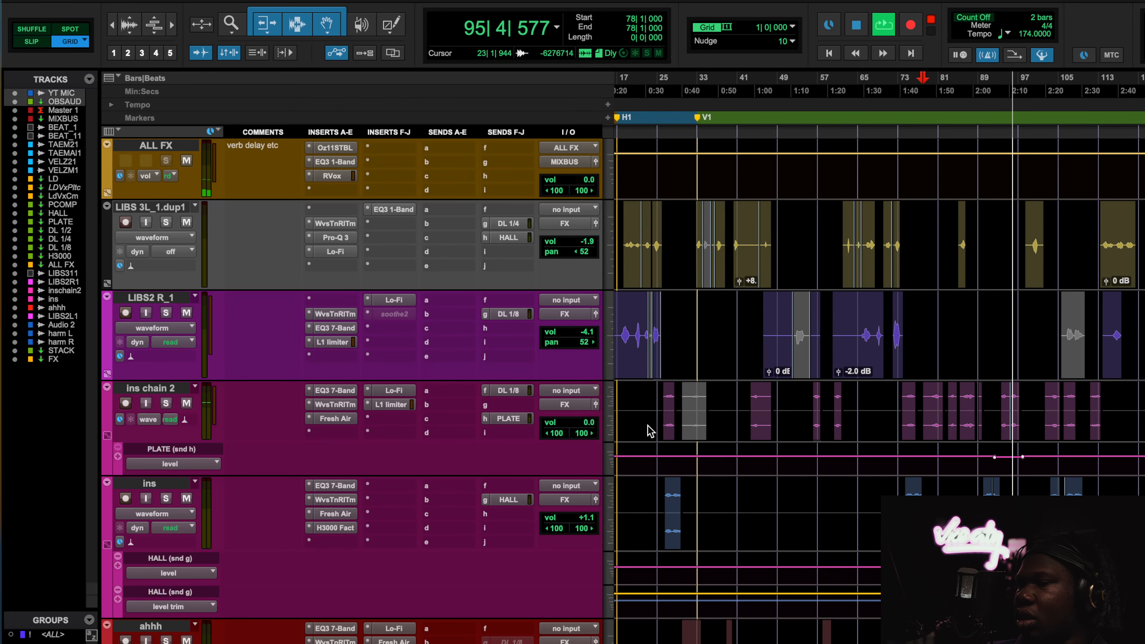
key("space")
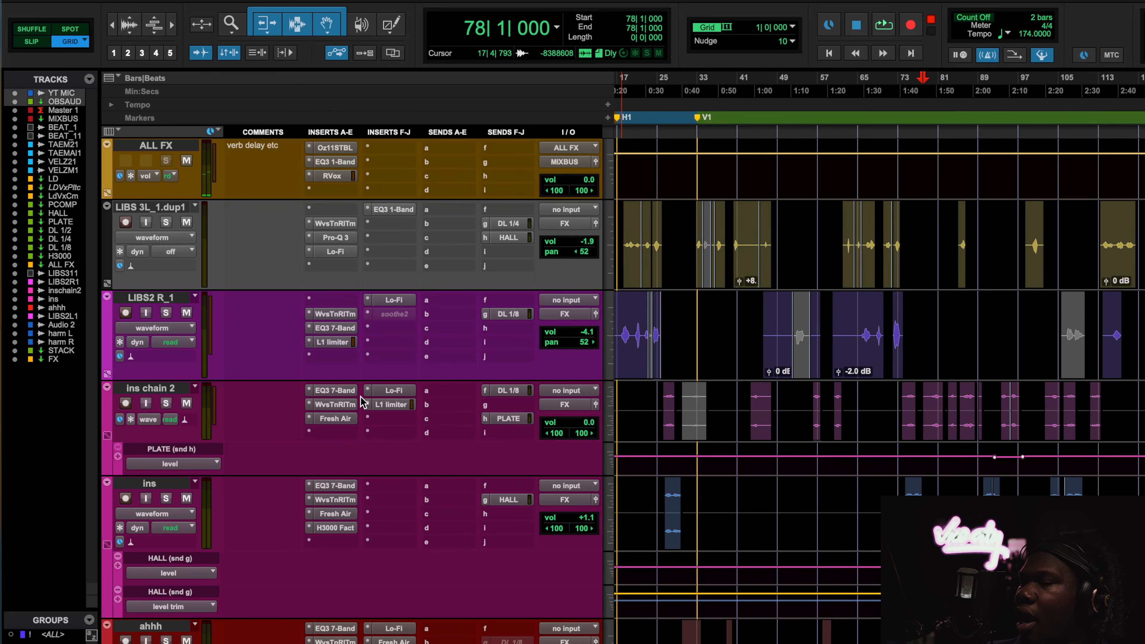
- Reopen the H3000 Factory on the ins track and audition the section from bar 103 with its window open
scroll(361, 397, "up", 10)
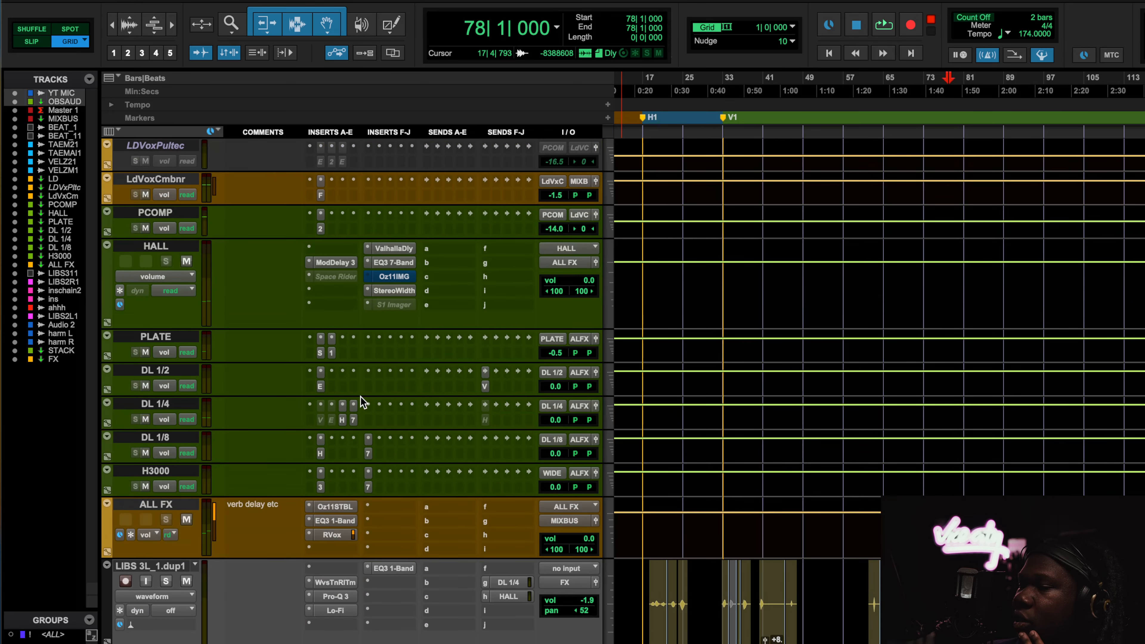
scroll(397, 422, "down", 10)
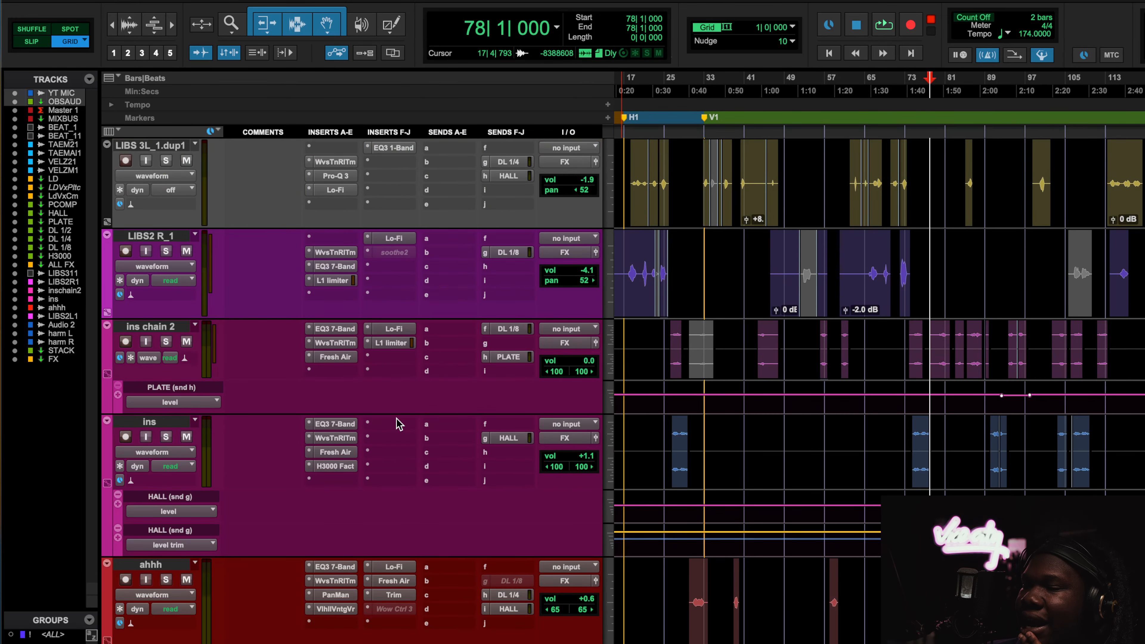
left_click(336, 466)
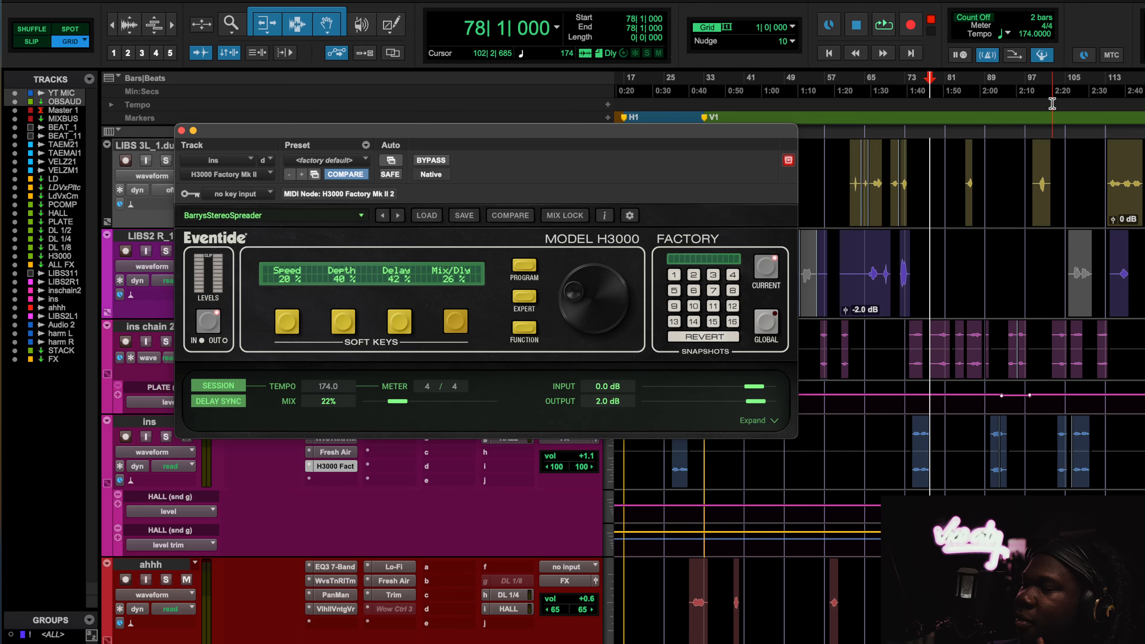
key("space")
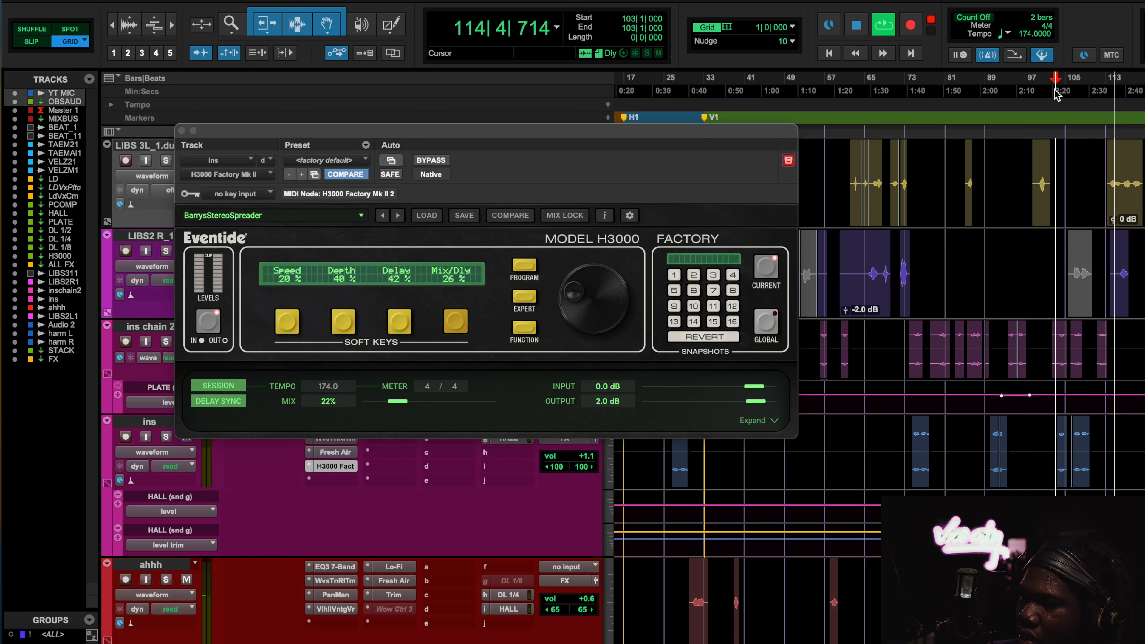
key("space")
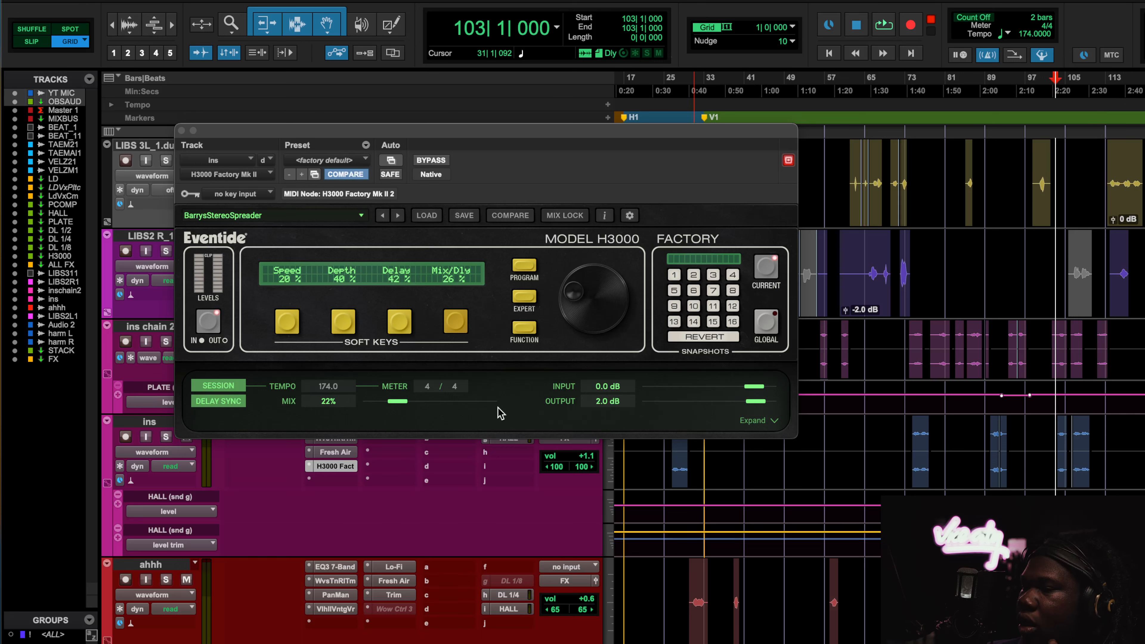
- Insert MetaFlanger below the H3000 Factory on the ins track, set its Stereo value to 180, and make it inactive
left_click(336, 478)
left_click(381, 427)
type("meta")
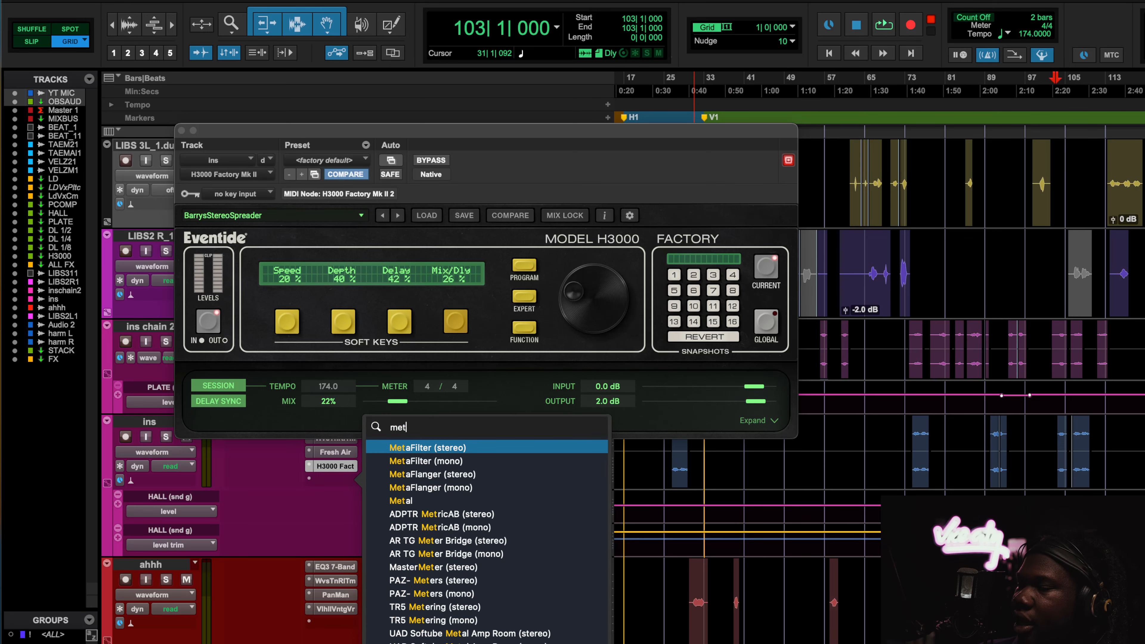
left_click(429, 487)
left_click_drag(363, 280, 363, 193)
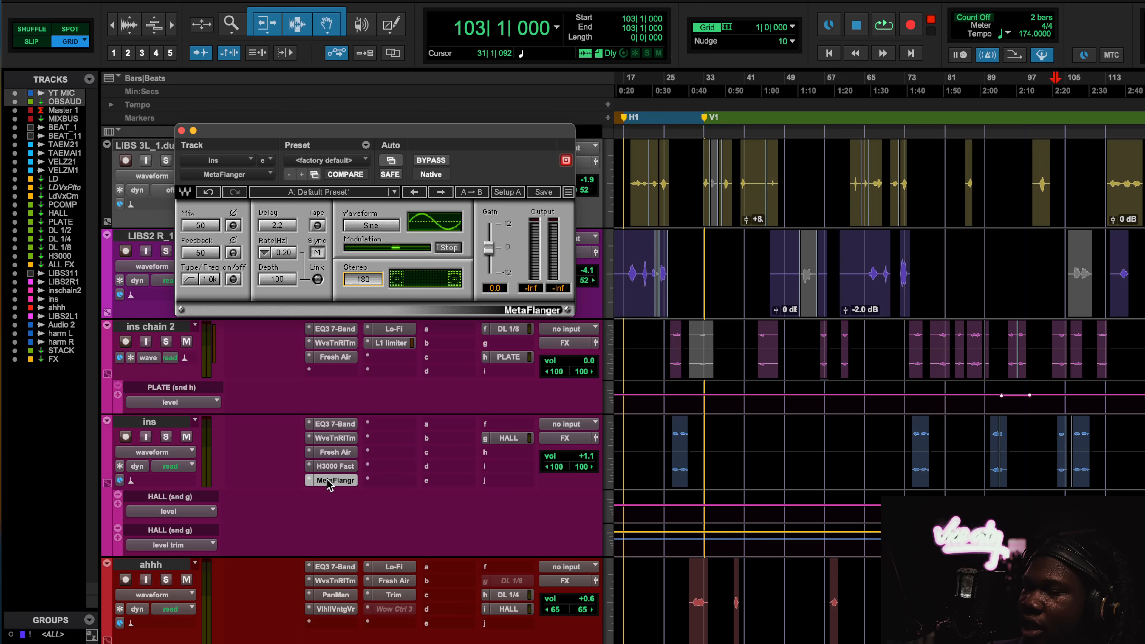
left_click(350, 481, "ctrl+super")
- Replace the inactive MetaFlanger on the ins track with the stereo J37 plug-in
left_click(310, 480)
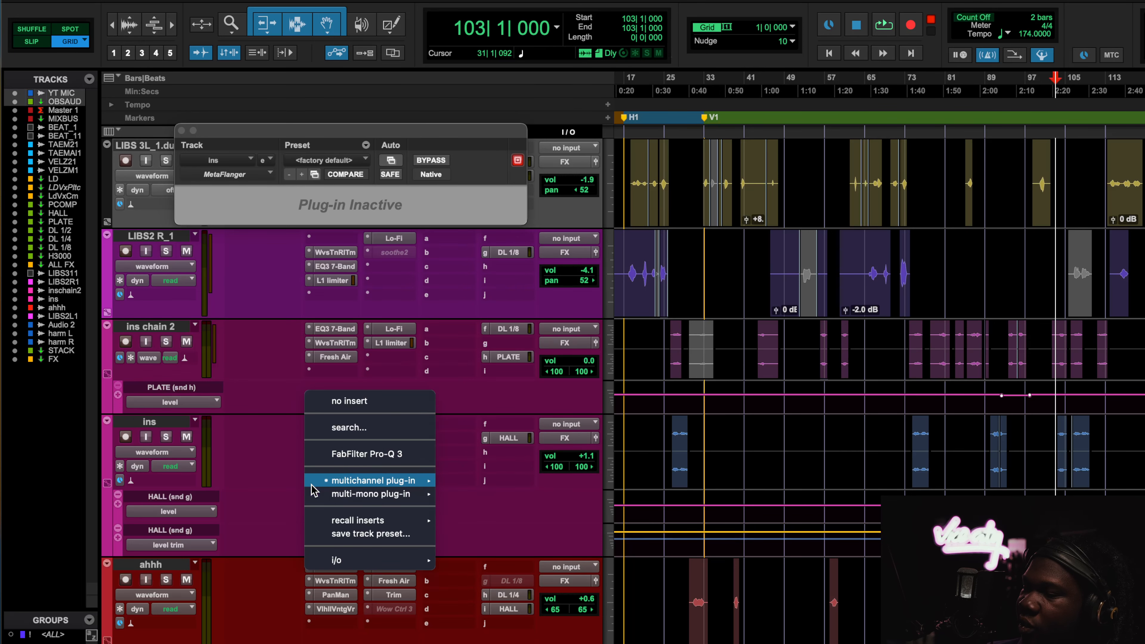
left_click(345, 427)
type("j37")
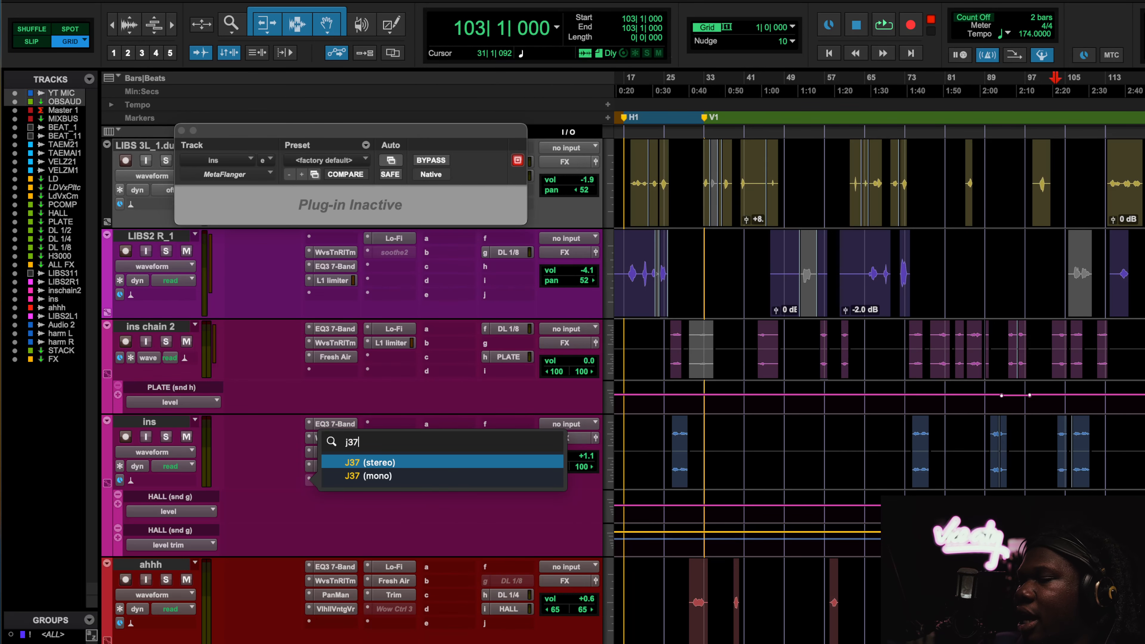
key("Return")
- Search the J37 presets for "wide", load MHB Wide Guitars, close the plug-in, and make it inactive
left_click(408, 192)
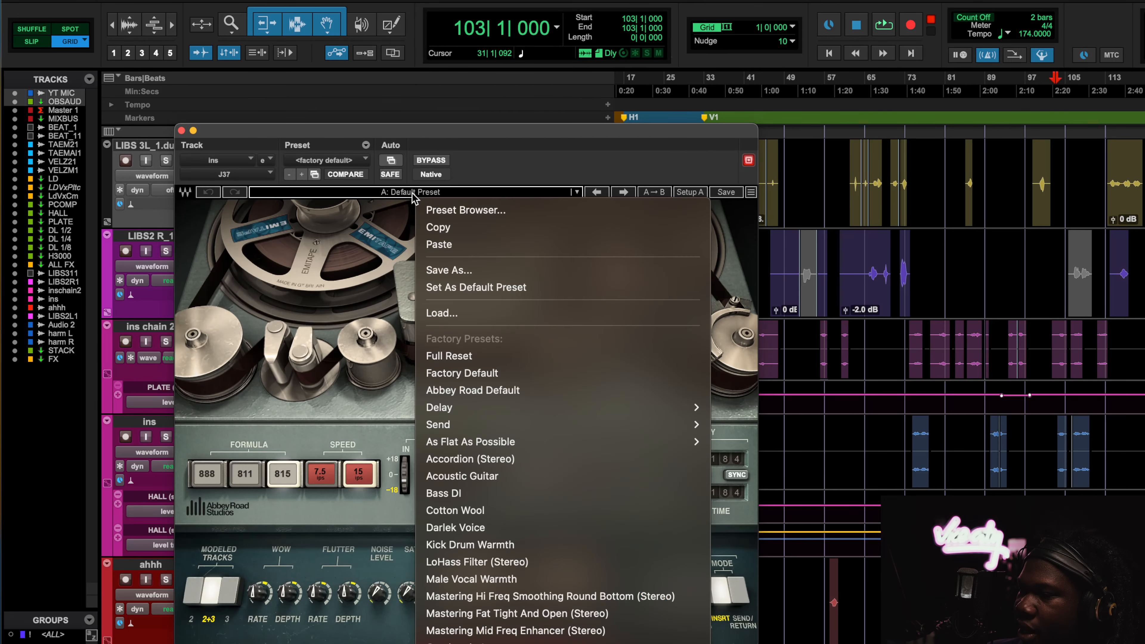
left_click(547, 218)
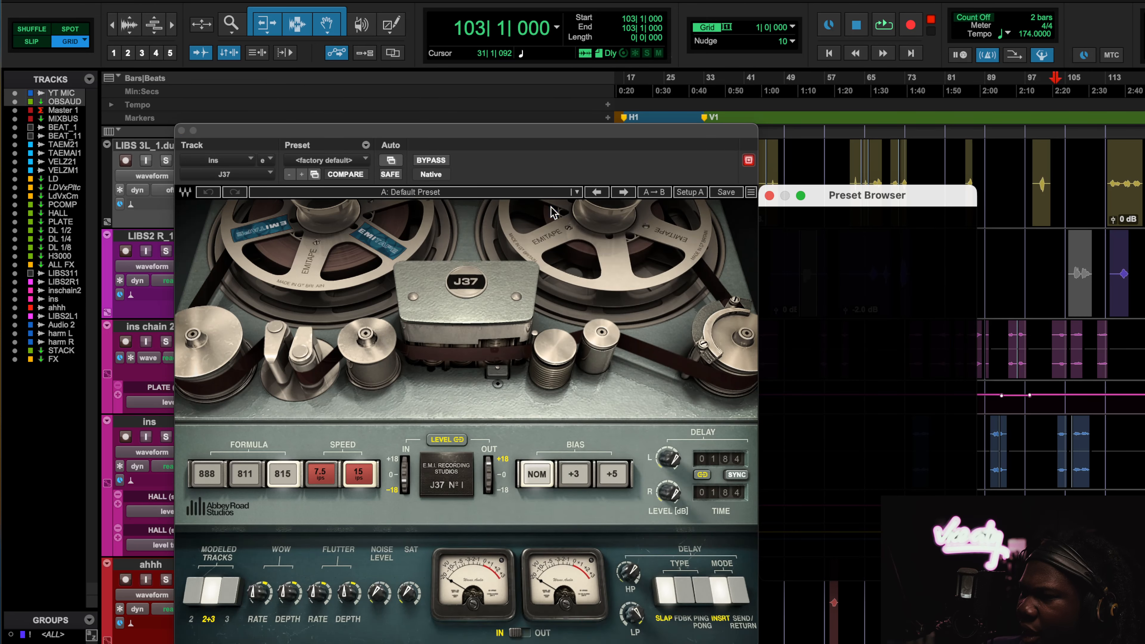
type("wide")
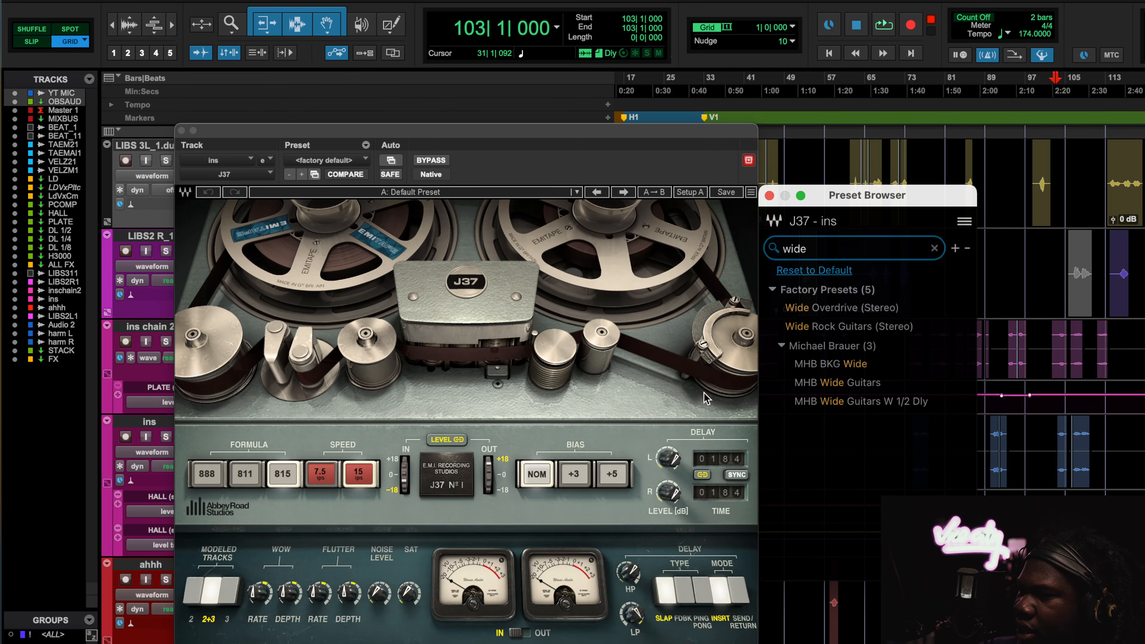
left_click(847, 384)
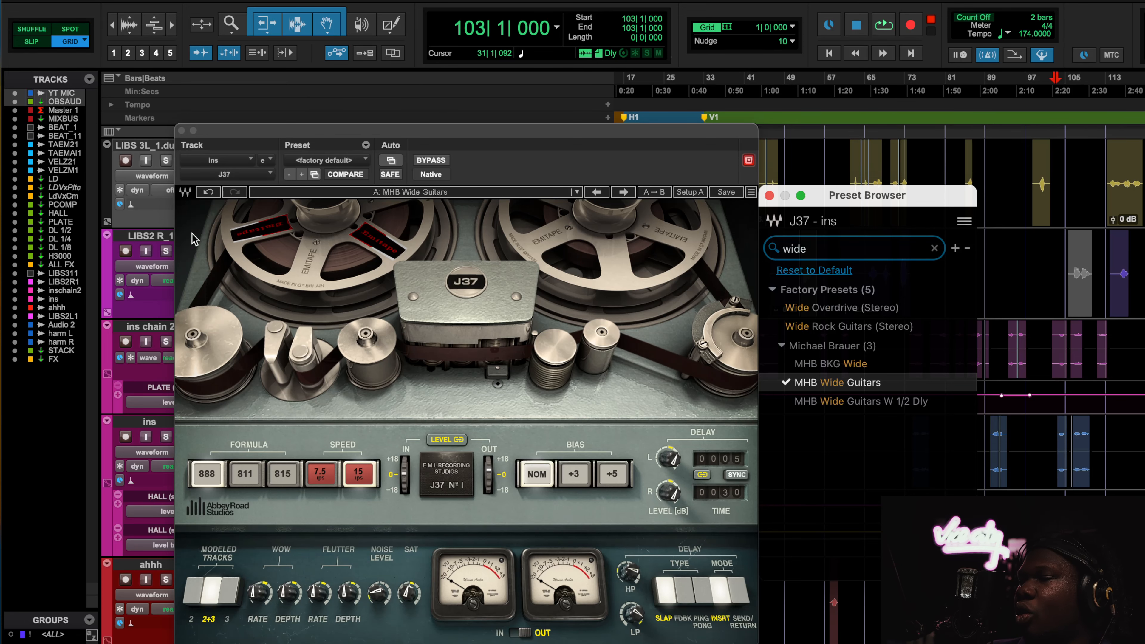
left_click(181, 131)
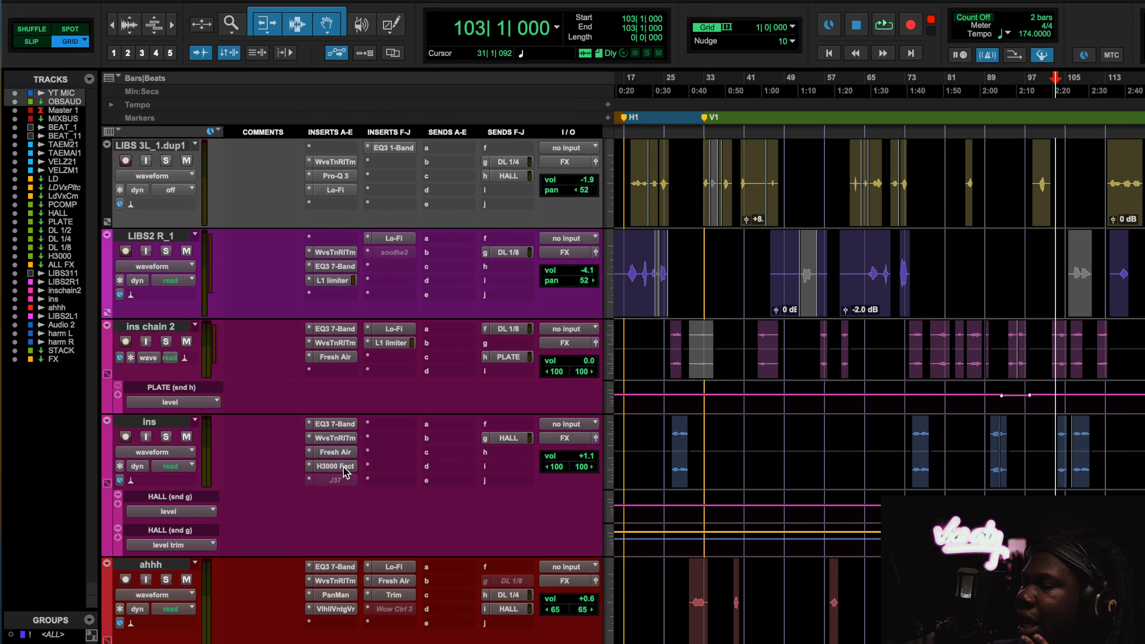
- Activate the S1 Imager on the HALL track, view its settings, and close the plug-in window
scroll(347, 473, "up", 10)
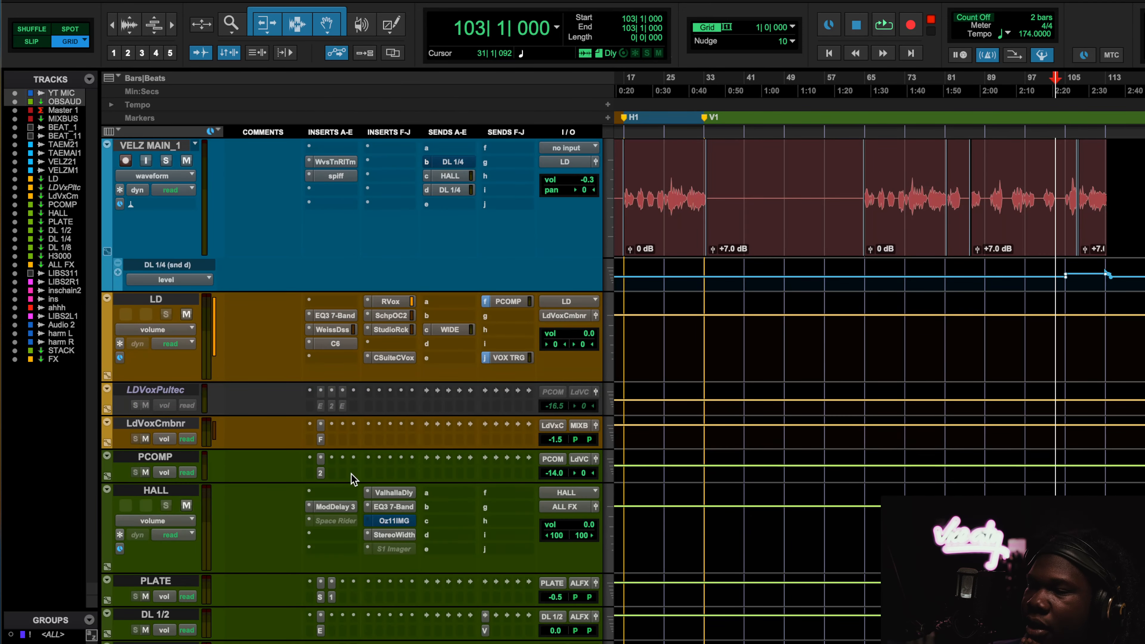
left_click(392, 549)
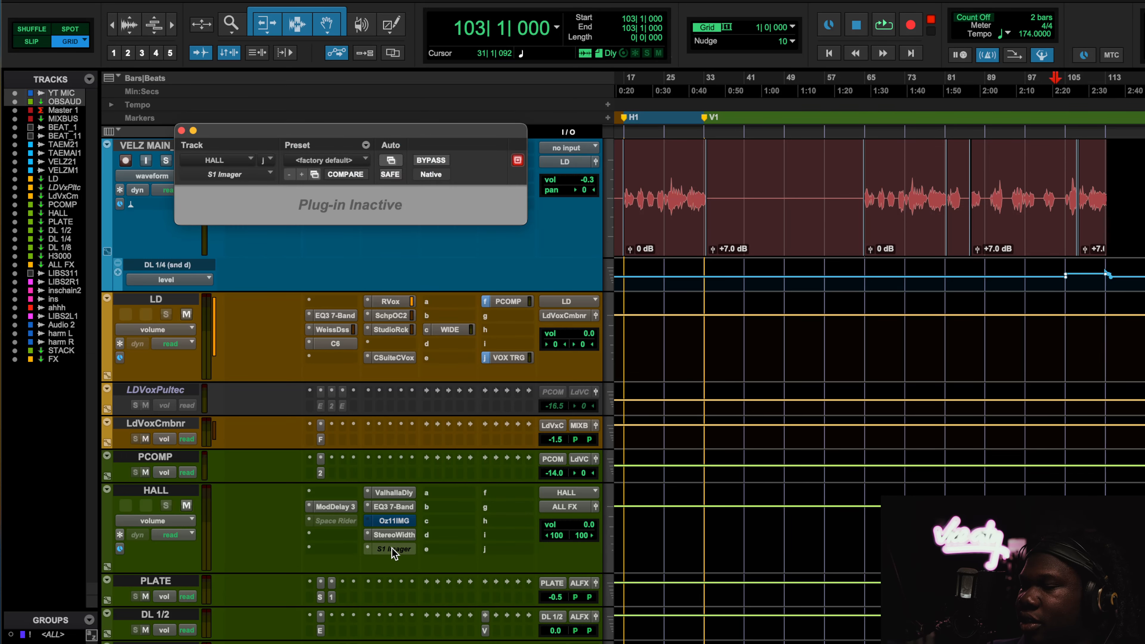
left_click(392, 549, "ctrl+super")
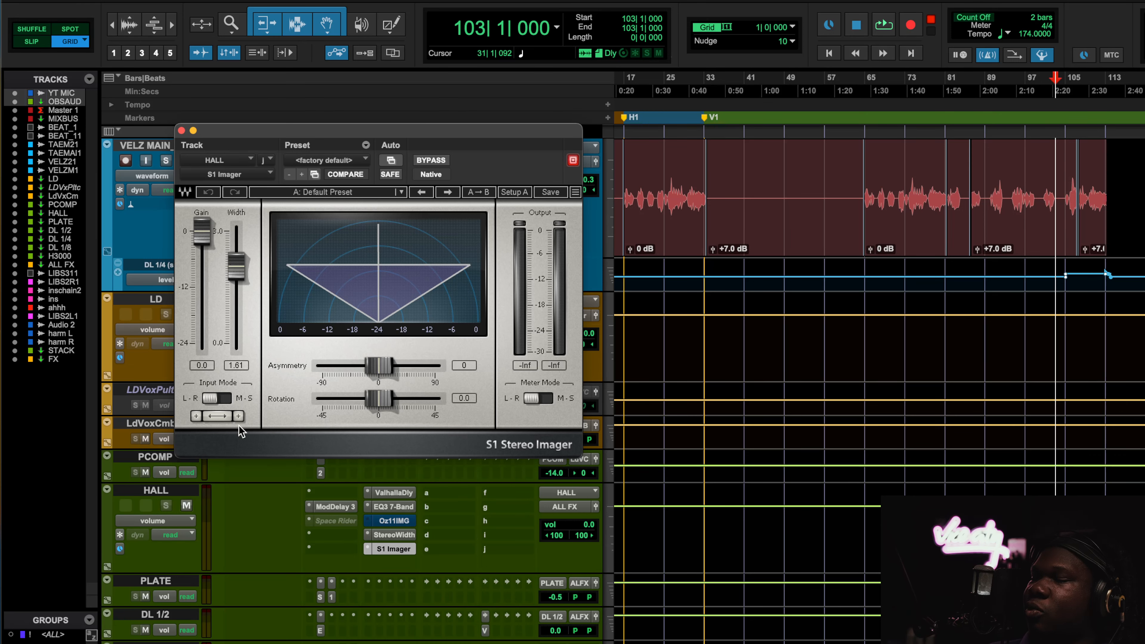
scroll(363, 496, "up", 15)
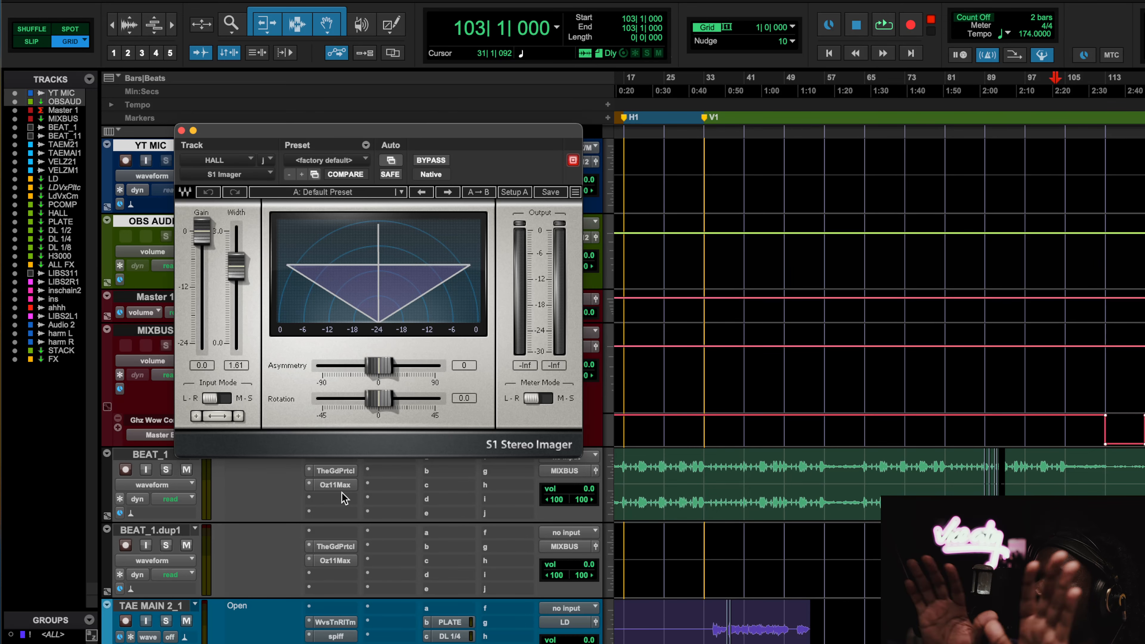
left_click(182, 131)
- In HALL's AIR Stereo Width, try Comb mode, return to Adjust, set Delay to 0.2 ms, and close the plug-in
scroll(379, 402, "down", 15)
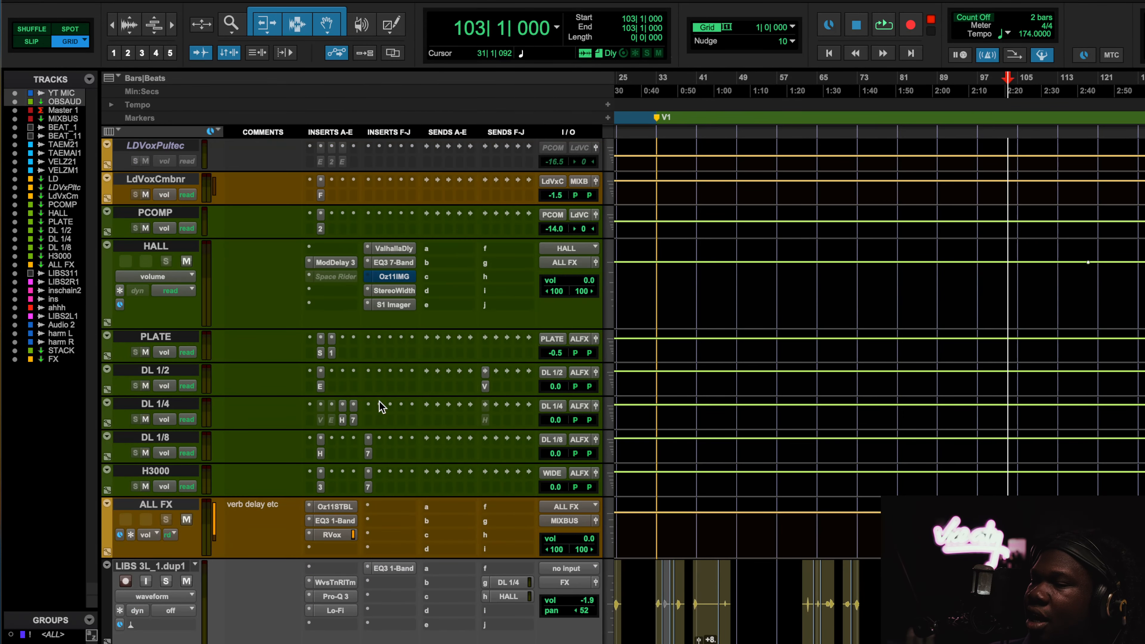
left_click(402, 291)
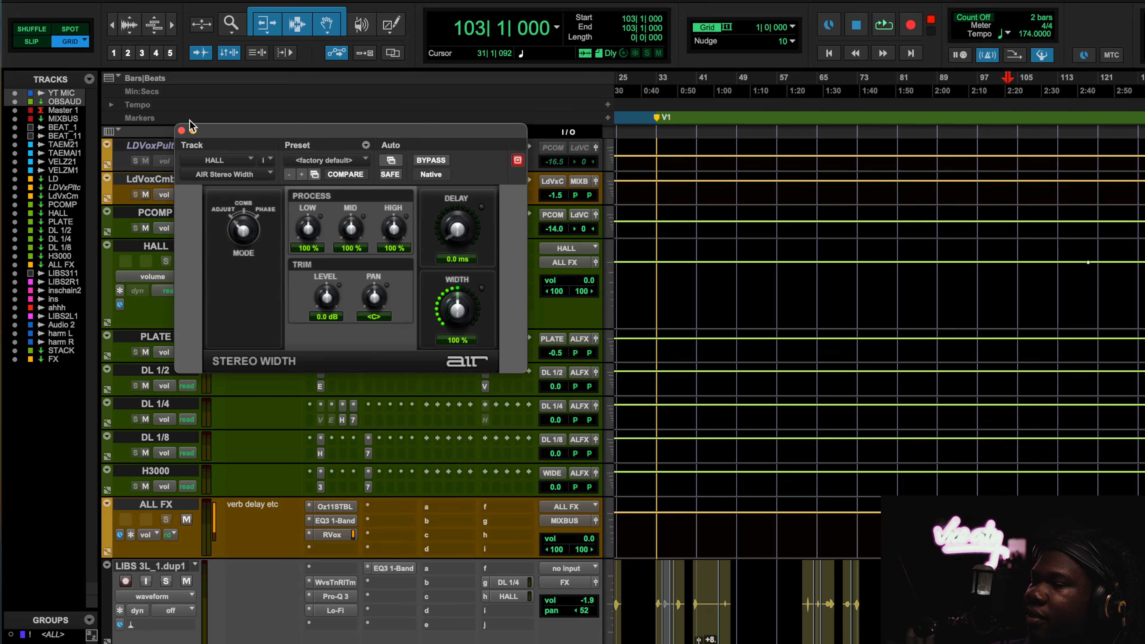
left_click_drag(241, 231, 278, 176)
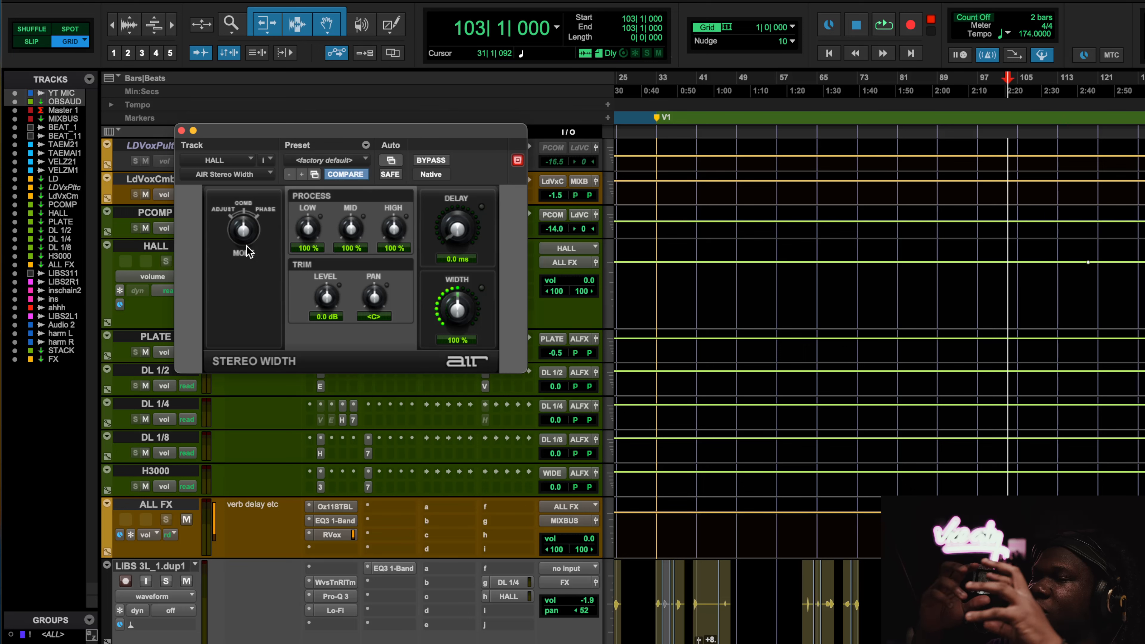
left_click_drag(246, 246, 246, 281)
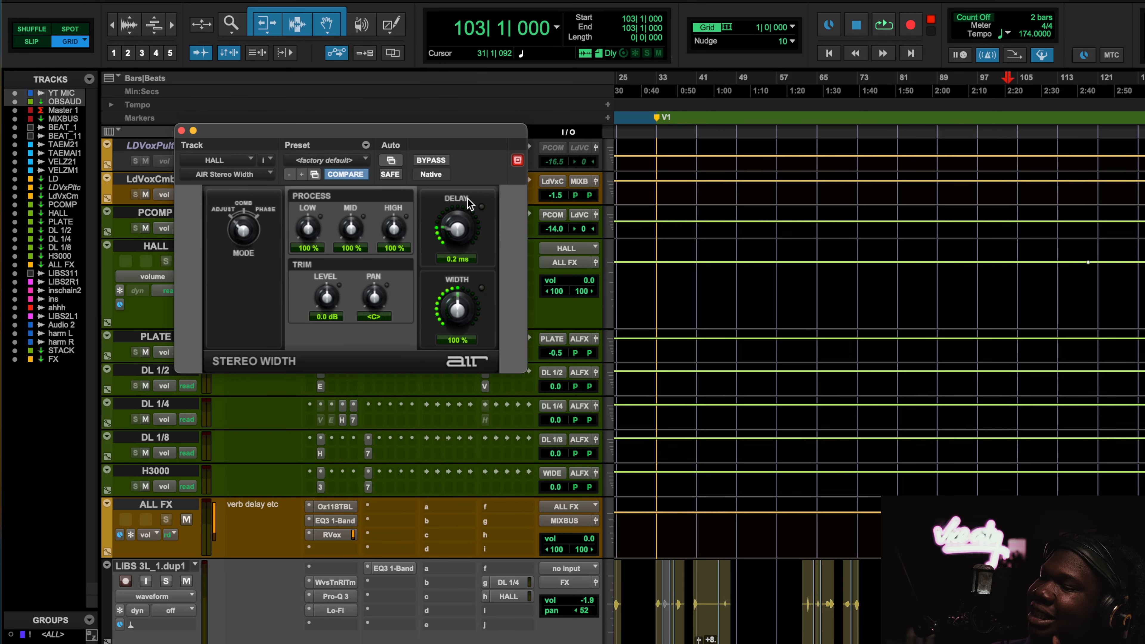
left_click(181, 130)
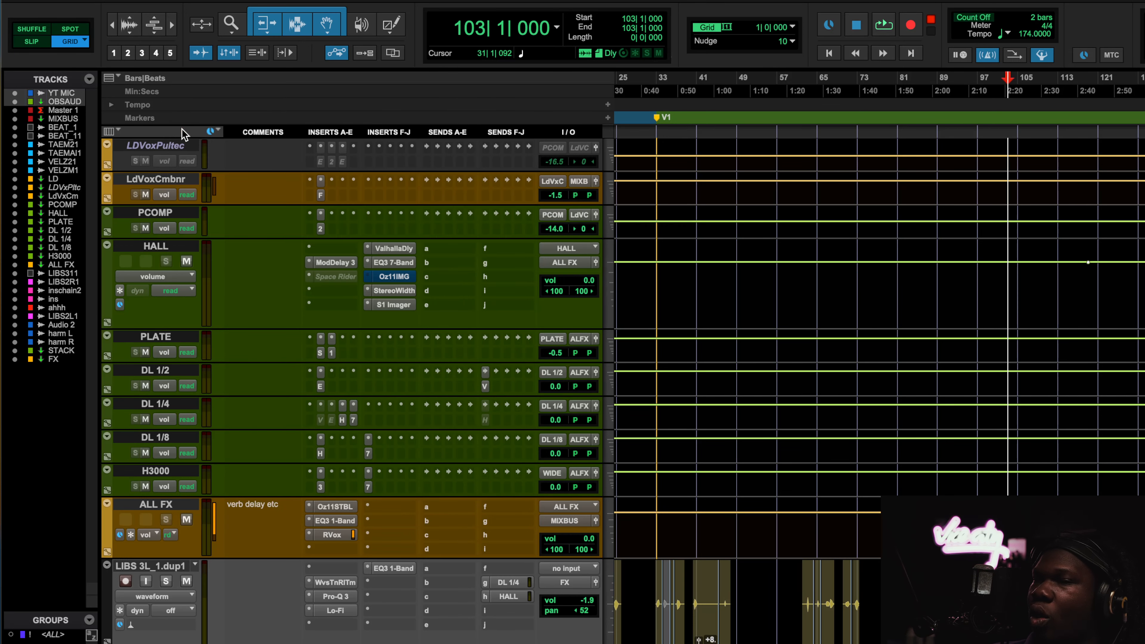